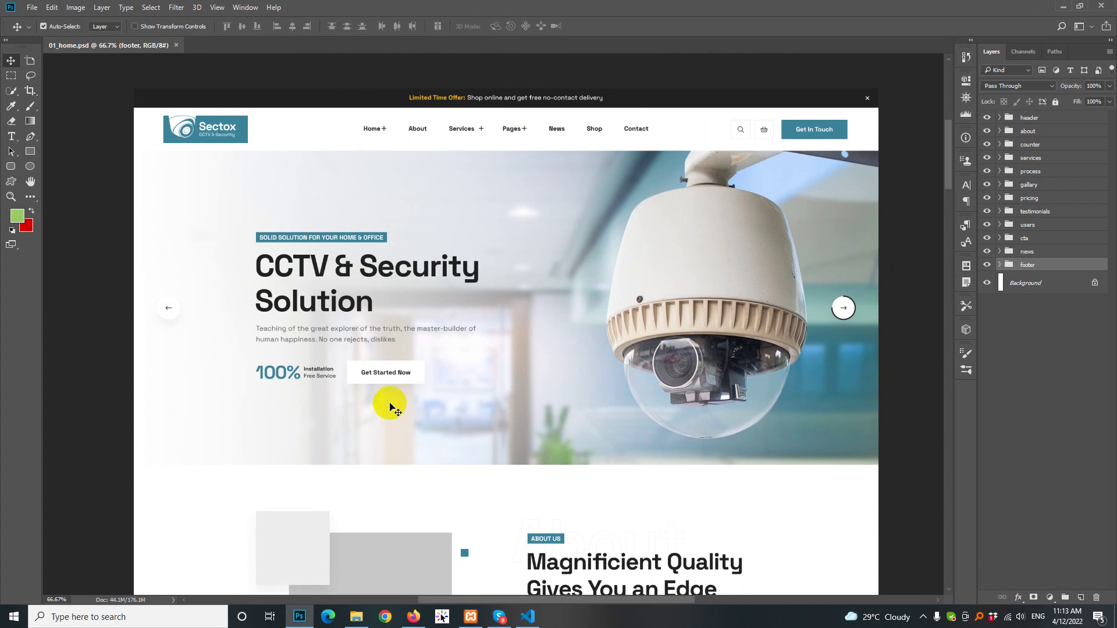
Examine the full 01_home.psd home page design from the header through the footer, returning to the hero section.
{"action": "scroll", "coordinate": [441, 486], "scroll_direction": "down", "scroll_amount": 7}
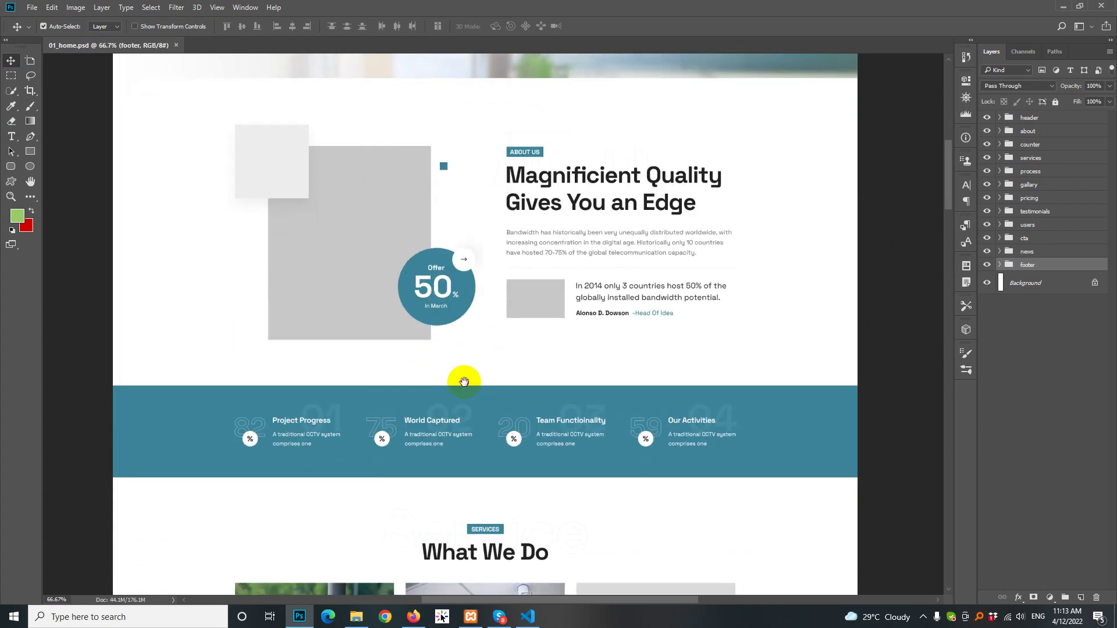
{"action": "scroll", "coordinate": [464, 382], "scroll_direction": "down", "scroll_amount": 20}
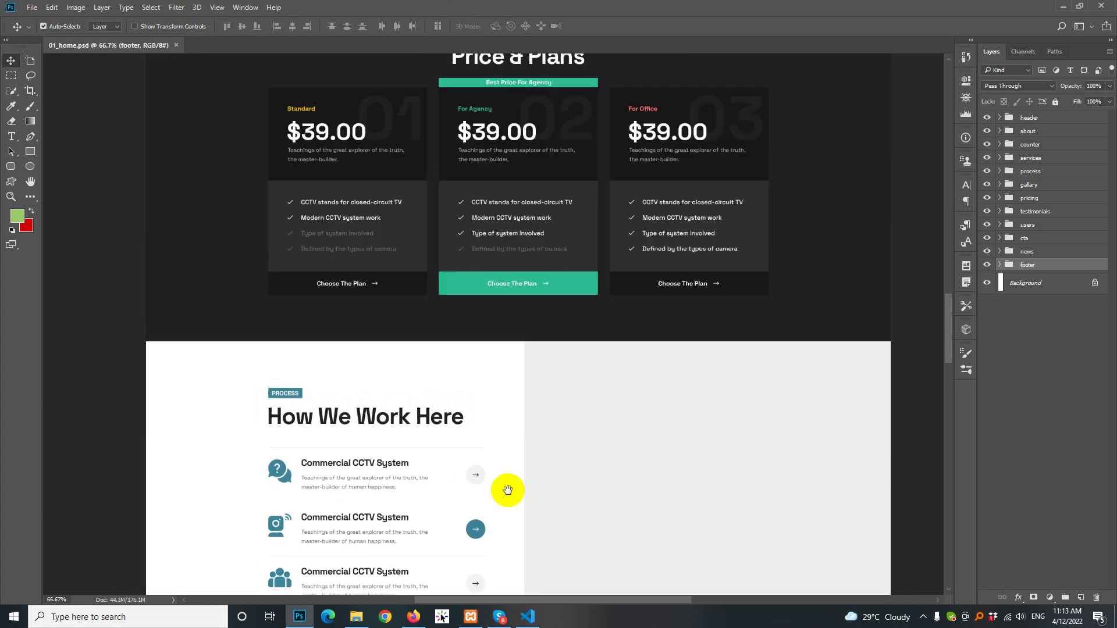
{"action": "scroll", "coordinate": [507, 489], "scroll_direction": "down", "scroll_amount": 18}
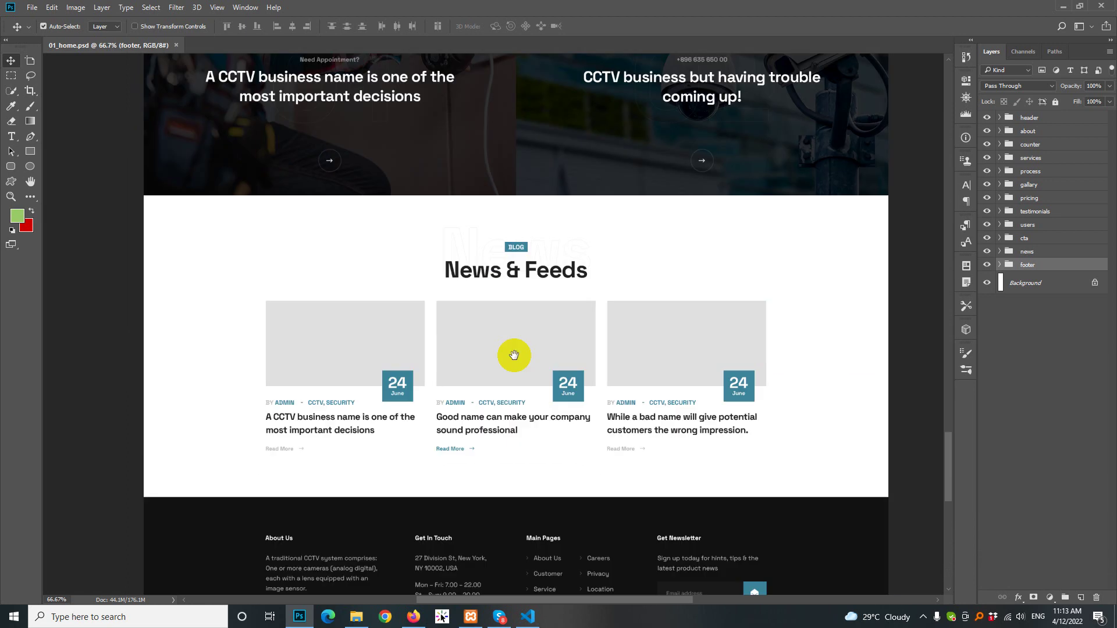
{"action": "scroll", "coordinate": [509, 335], "scroll_direction": "down", "scroll_amount": 6}
{"action": "scroll", "coordinate": [506, 350], "scroll_direction": "up", "scroll_amount": 3}
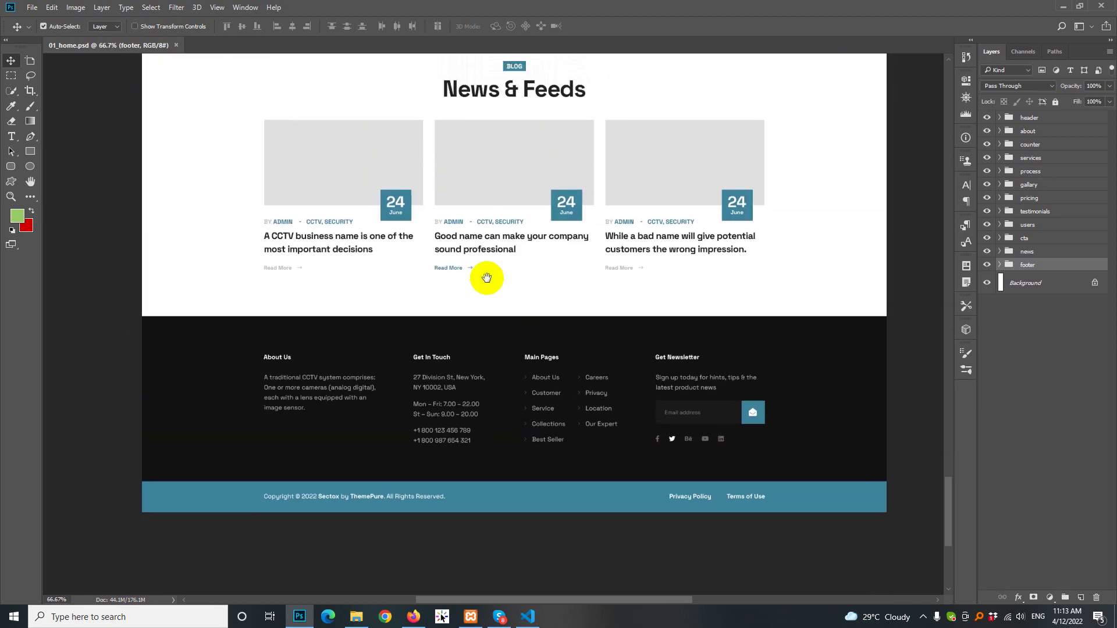
{"action": "scroll", "coordinate": [487, 277], "scroll_direction": "up", "scroll_amount": 1}
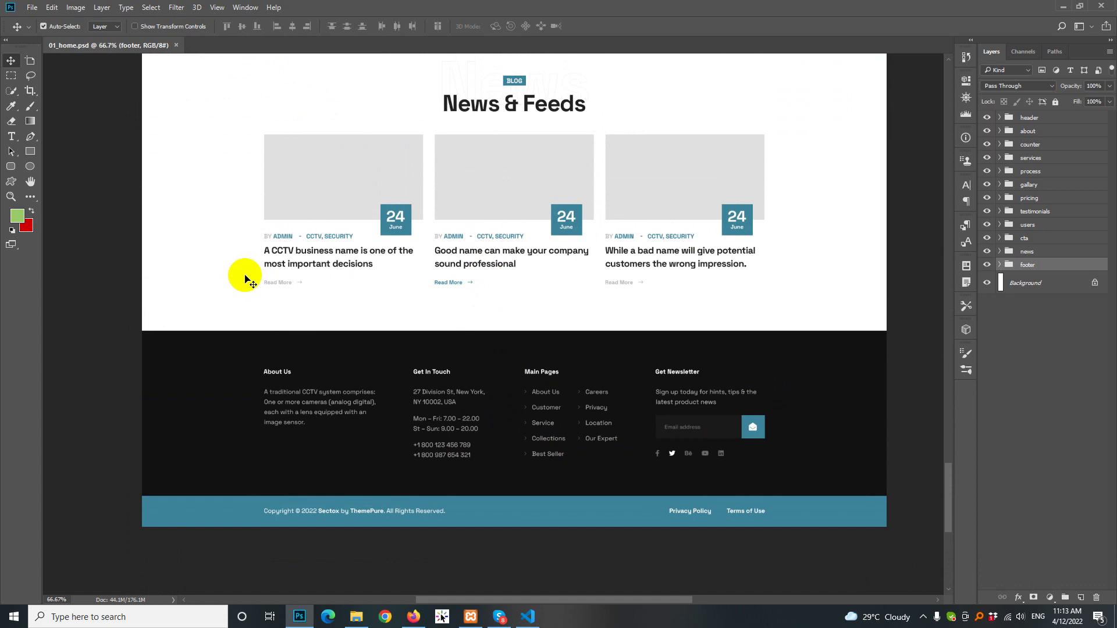
{"action": "scroll", "coordinate": [391, 117], "scroll_direction": "up", "scroll_amount": 15}
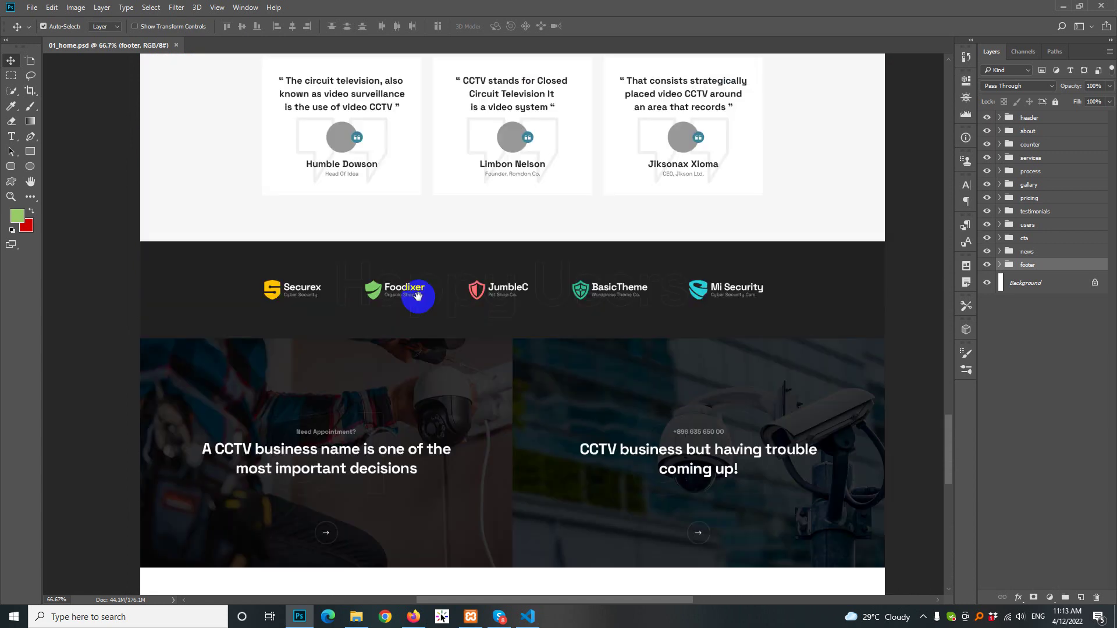
{"action": "scroll", "coordinate": [385, 529], "scroll_direction": "up", "scroll_amount": 20}
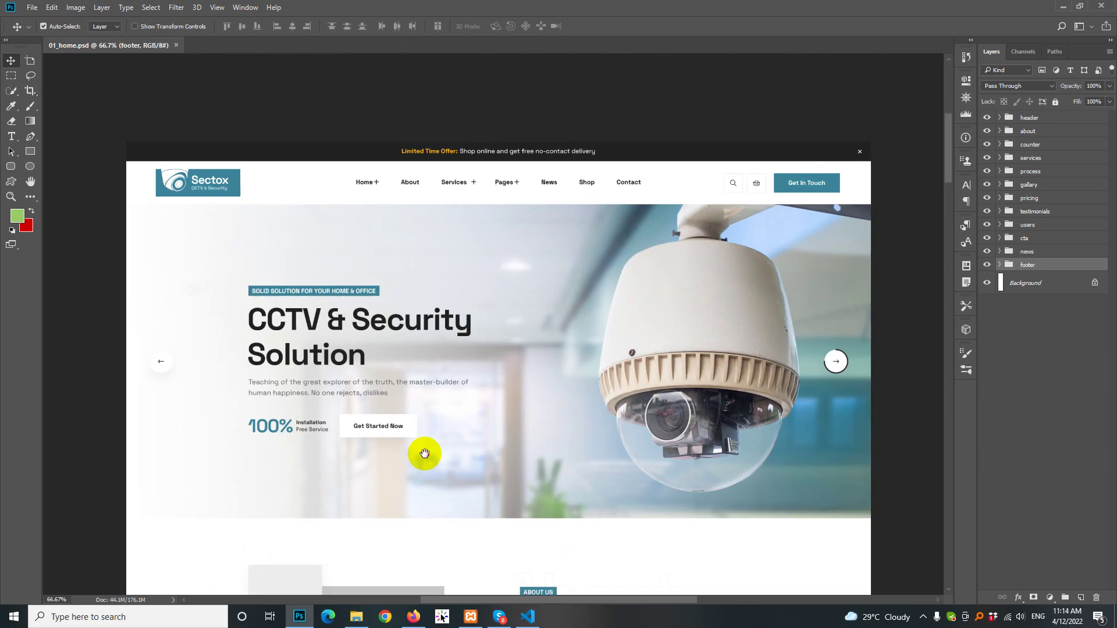
{"action": "left_click_drag", "start_coordinate": [424, 453], "coordinate": [387, 399]}
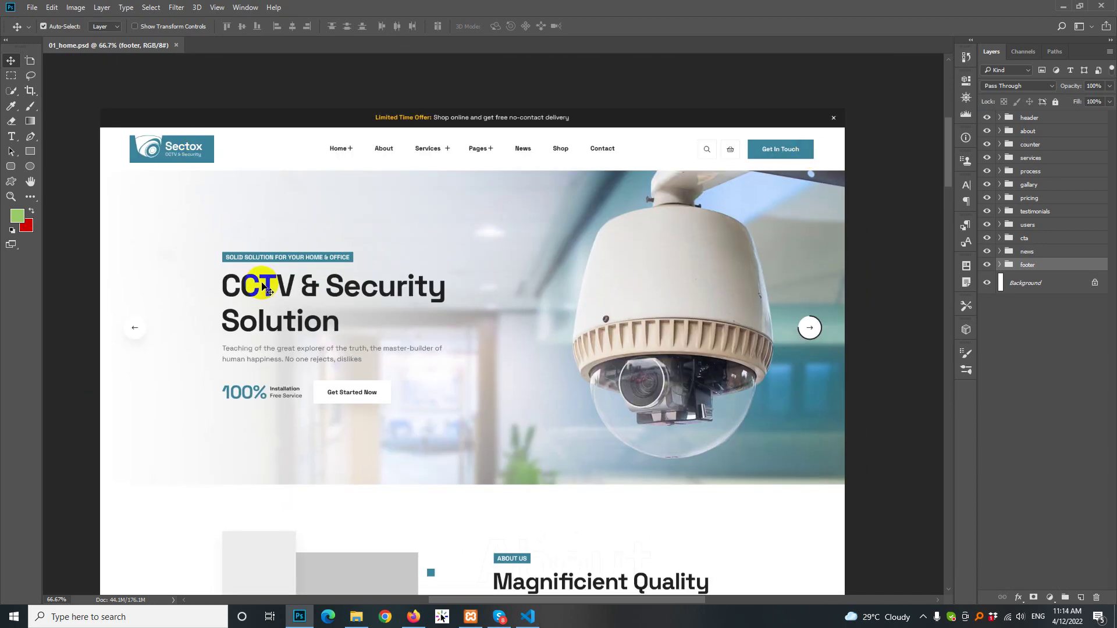
{"action": "scroll", "coordinate": [436, 466], "scroll_direction": "down", "scroll_amount": 8}
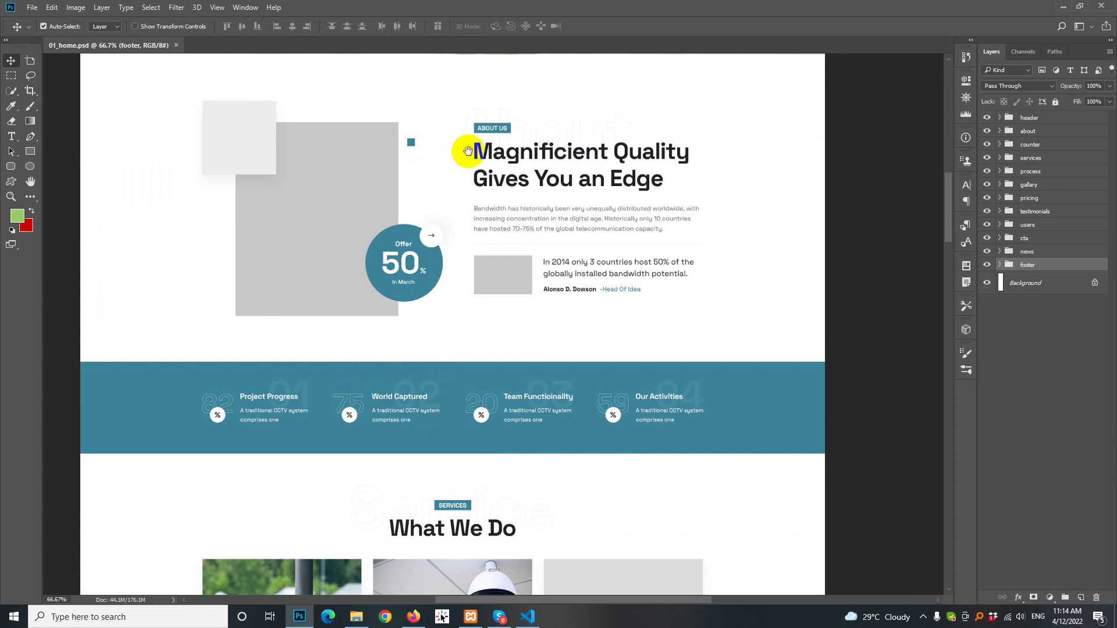
{"action": "left_click_drag", "start_coordinate": [464, 154], "coordinate": [469, 299]}
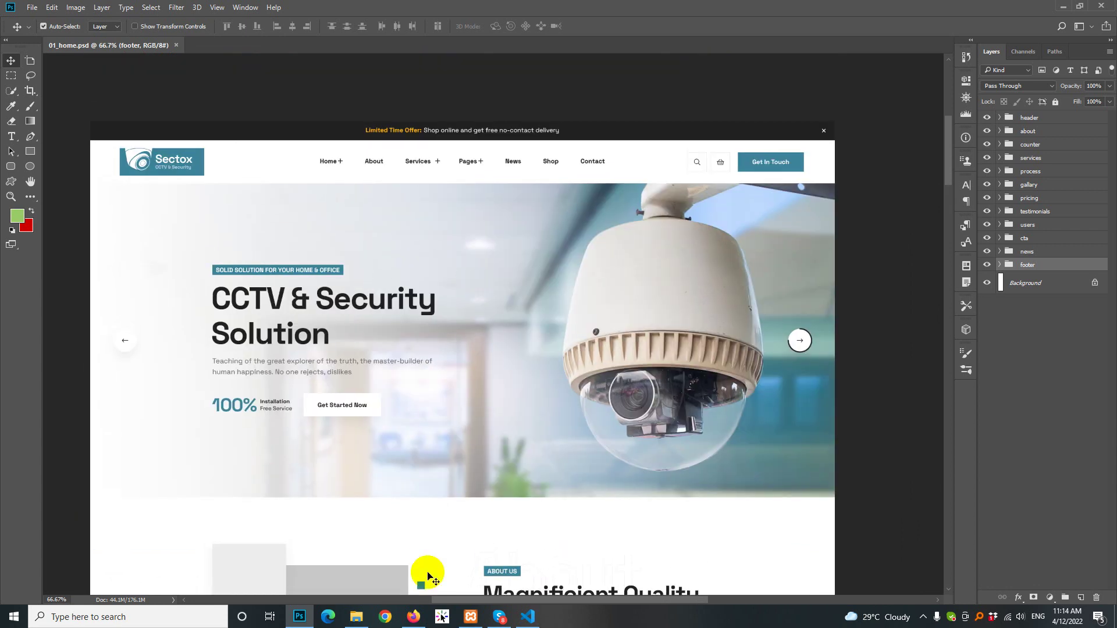
Switch to File Explorer and open the assets folder inside sass-pack to view its contents.
{"action": "left_click", "coordinate": [356, 617]}
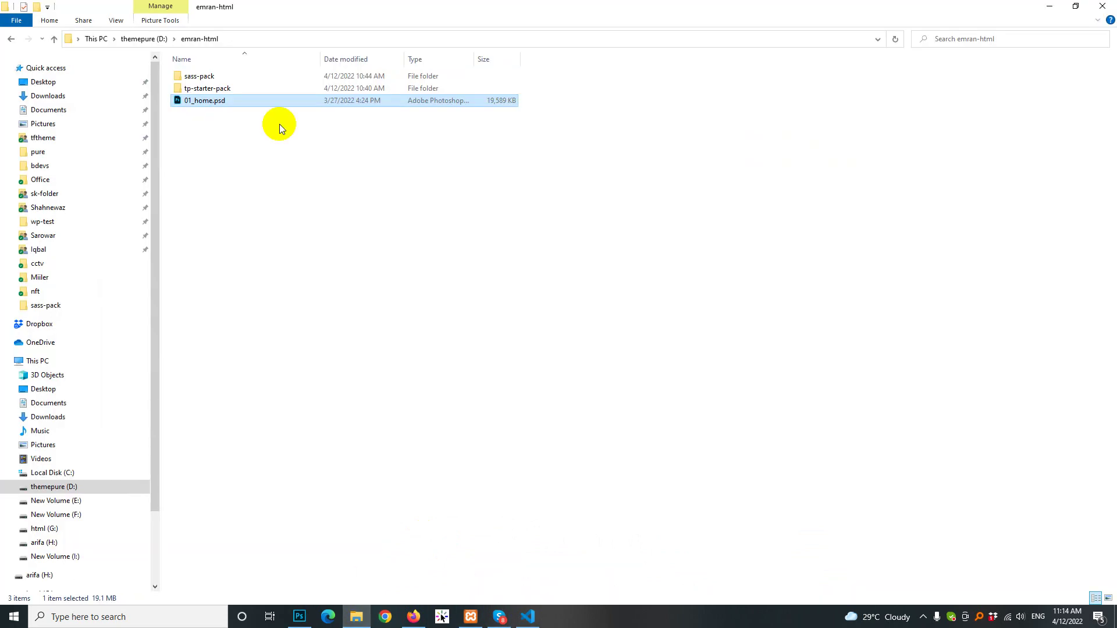
{"action": "double_click", "coordinate": [194, 77]}
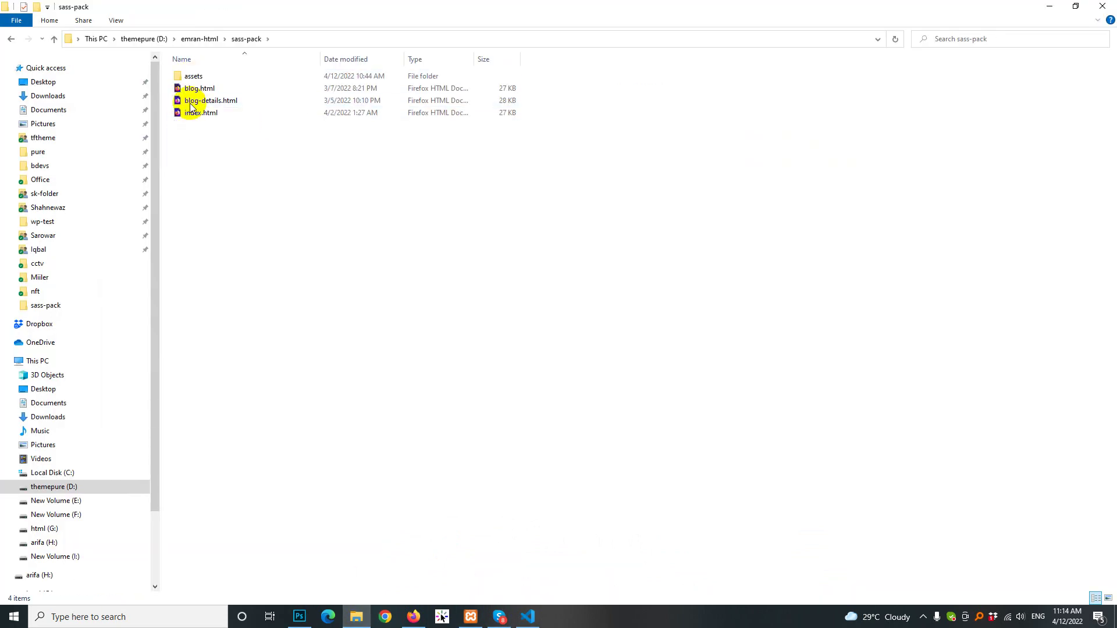
{"action": "double_click", "coordinate": [192, 75]}
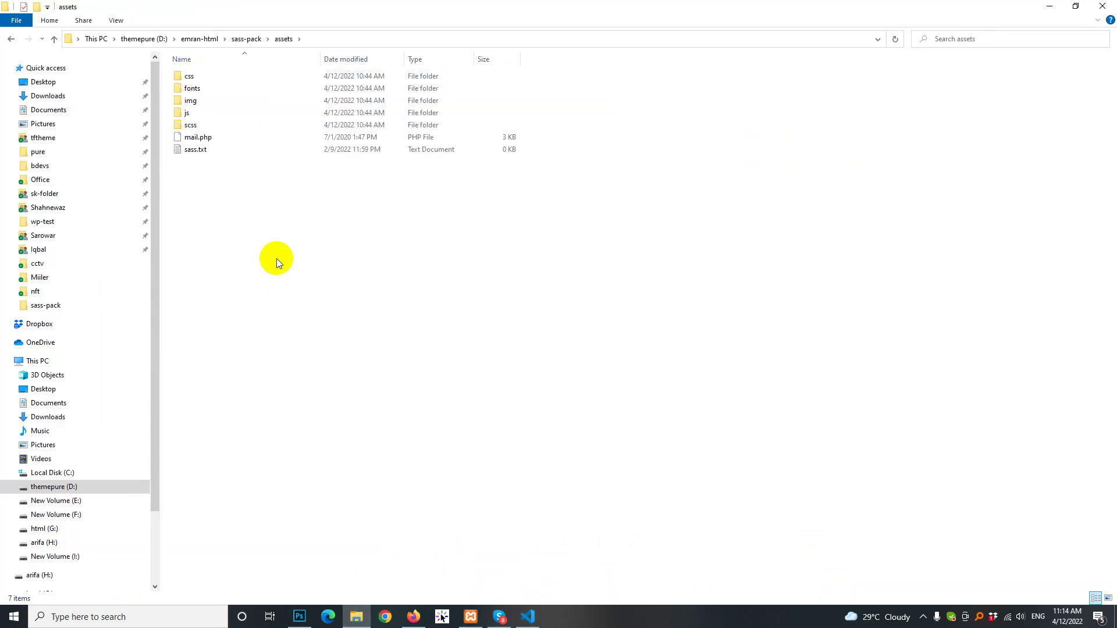
{"action": "key", "text": "super+r"}
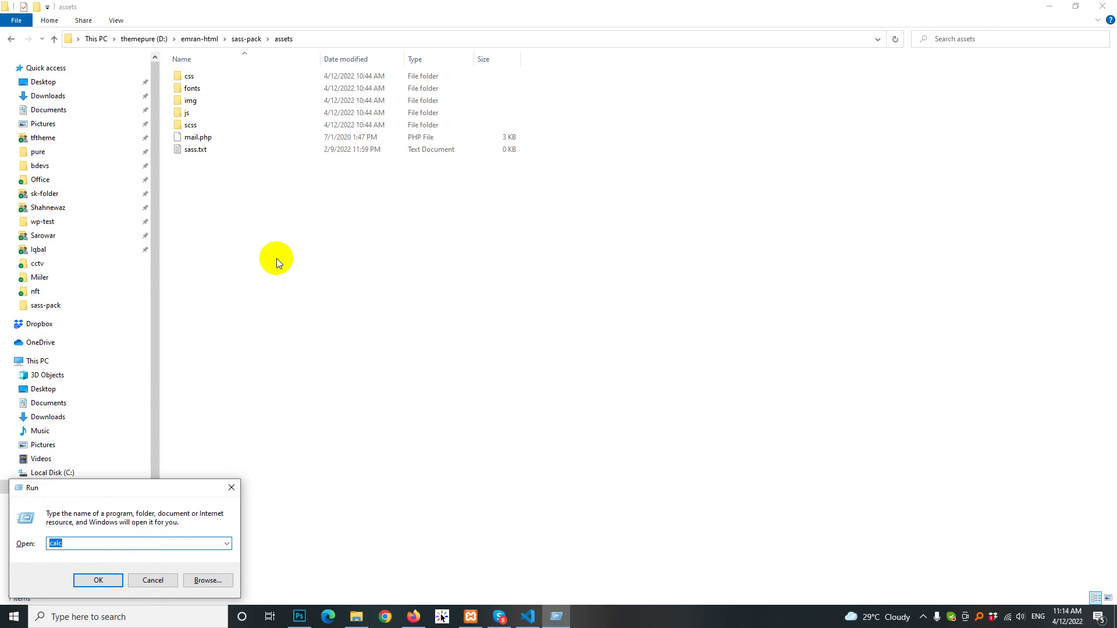
{"action": "left_click", "coordinate": [231, 488]}
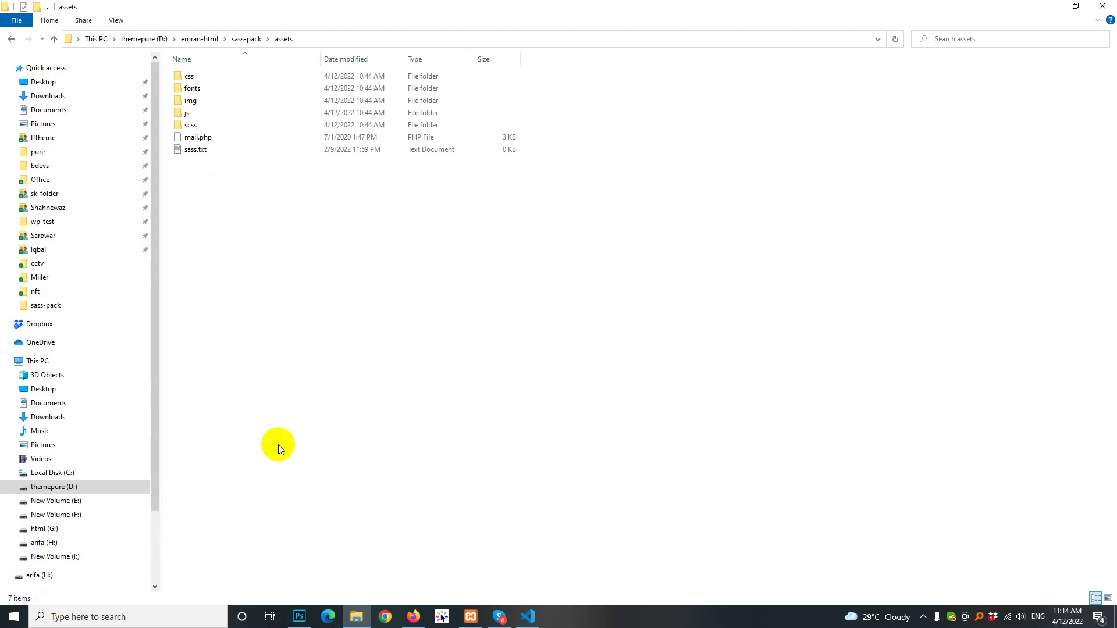
Switch to Firefox, search the web for "node js" and view the Node.js site's Windows download options.
{"action": "left_click", "coordinate": [413, 617]}
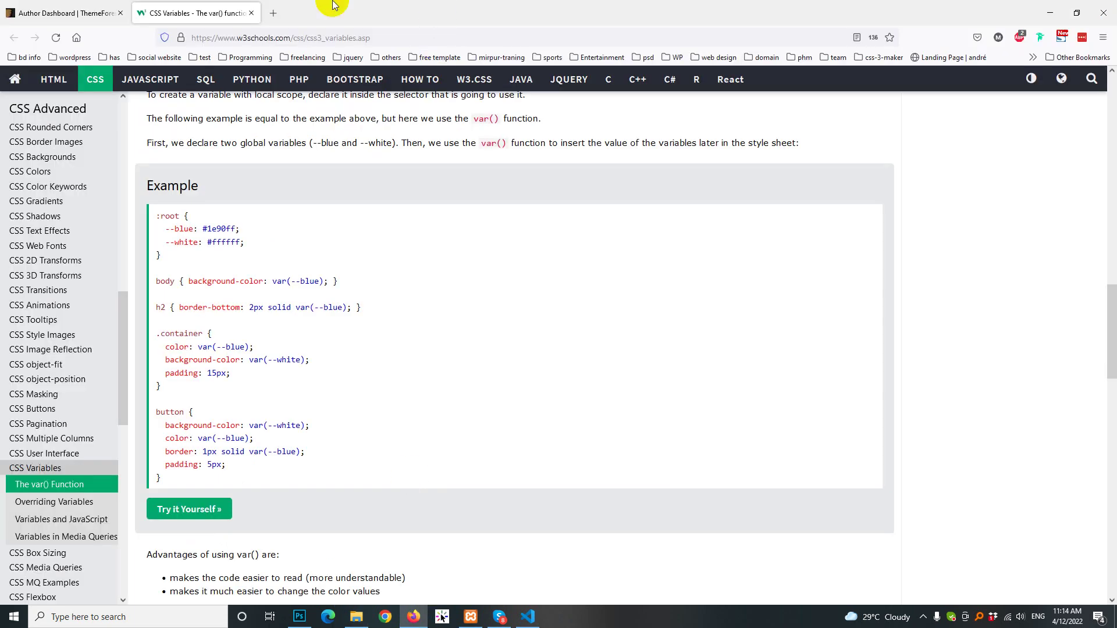
{"action": "left_click", "coordinate": [274, 12]}
{"action": "type", "text": "node js"}
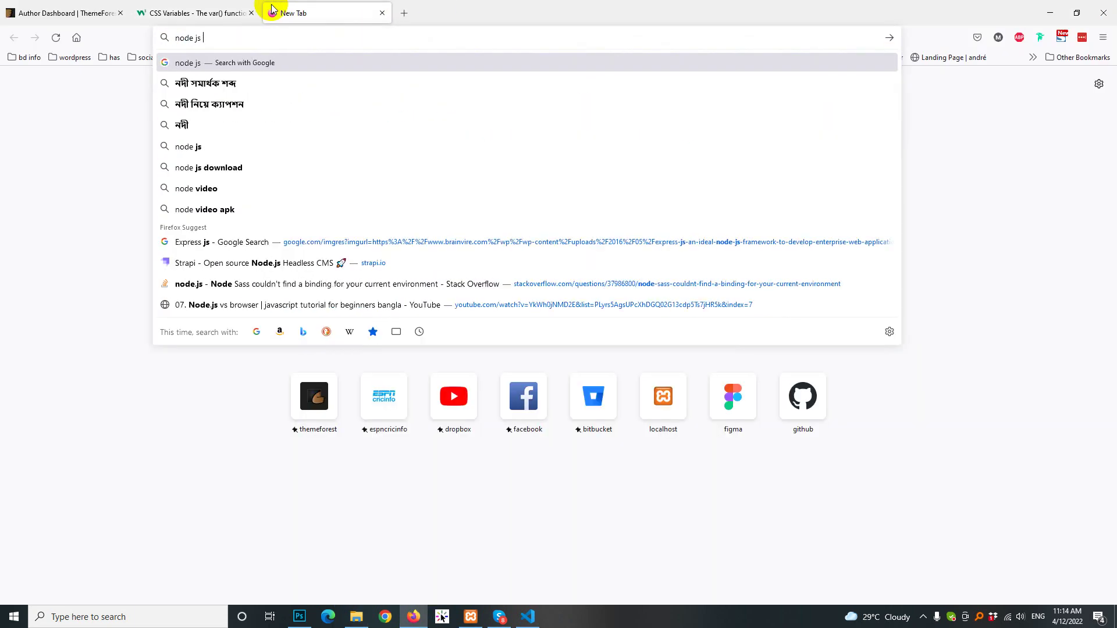
{"action": "key", "text": "Return"}
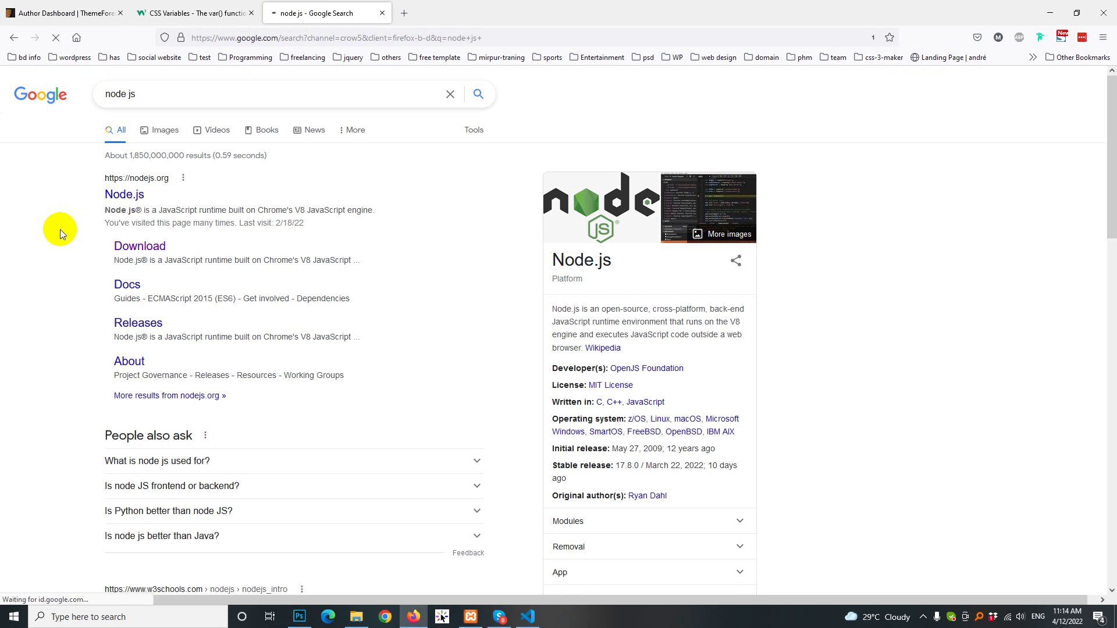
{"action": "middle_click", "coordinate": [116, 201]}
{"action": "left_click", "coordinate": [407, 11]}
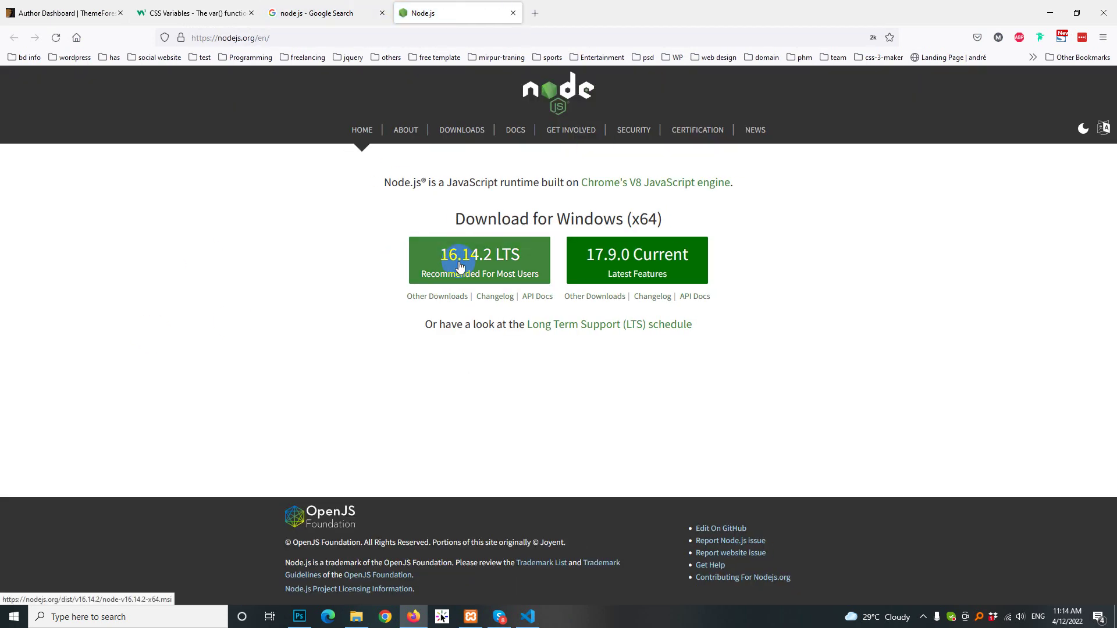
{"action": "left_click", "coordinate": [512, 12]}
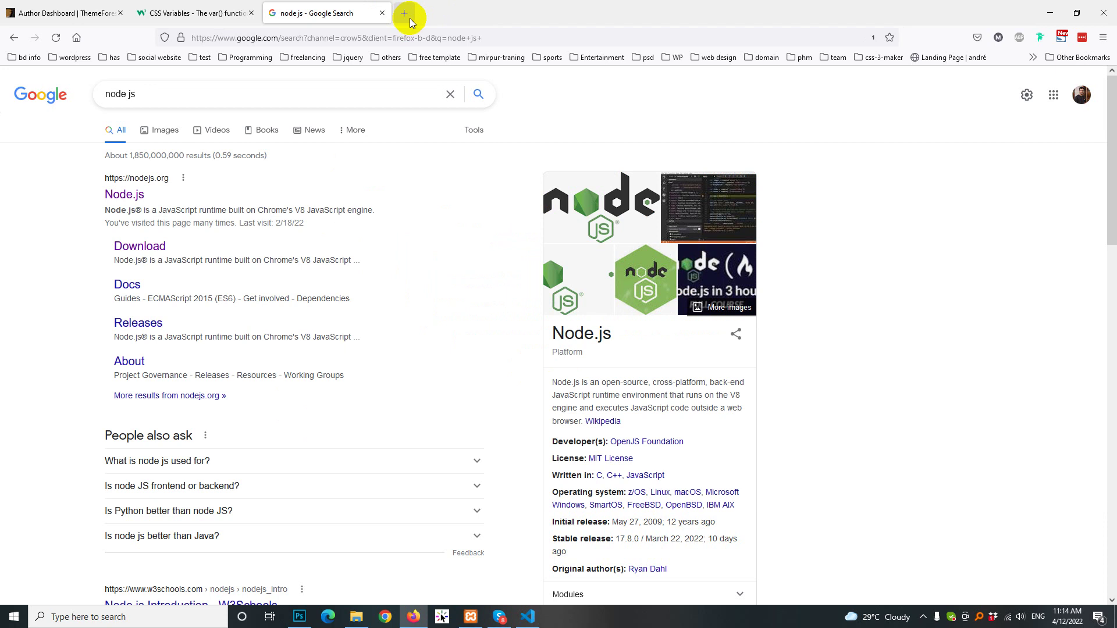
Search the web for "sass lang" in a new tab and look over the Sass website's home page.
{"action": "left_click", "coordinate": [406, 13]}
{"action": "type", "text": "sass "}
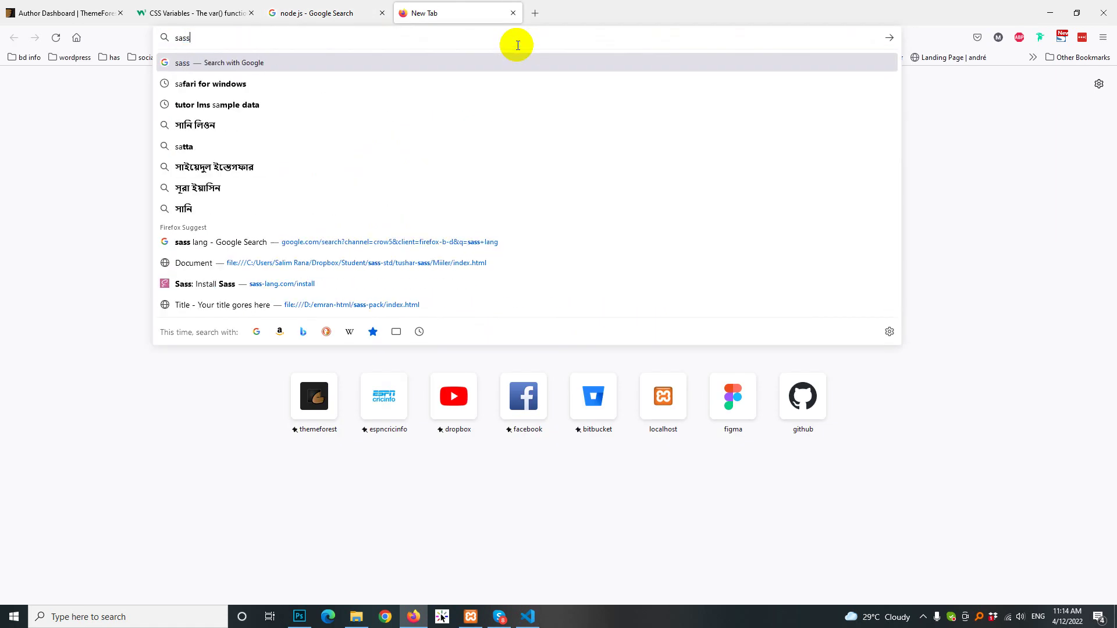
{"action": "type", "text": "lang"}
{"action": "key", "text": "Return"}
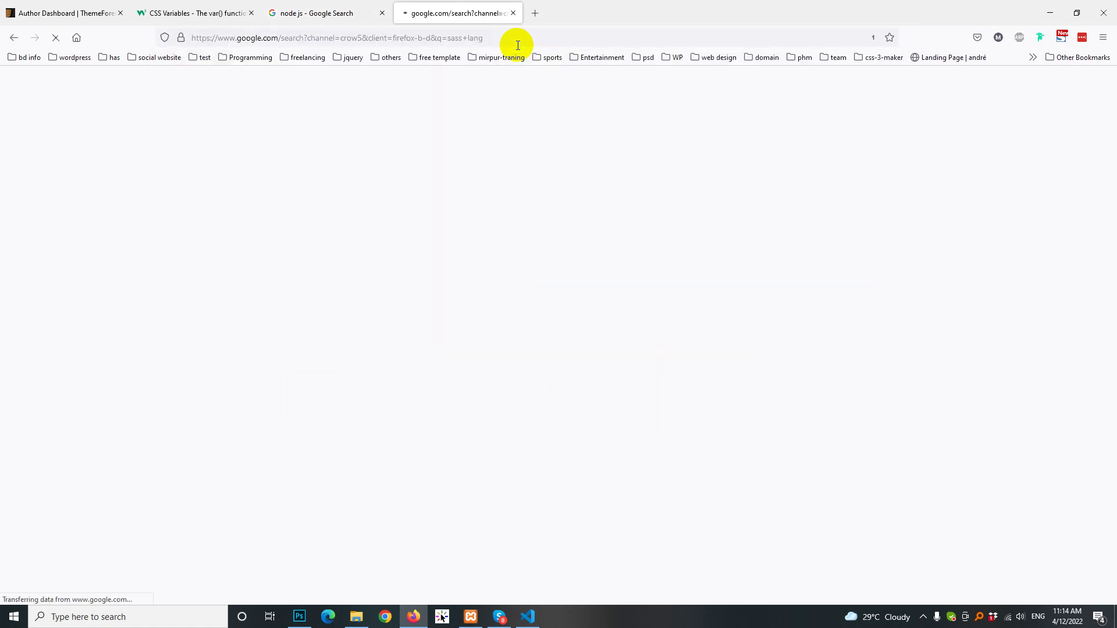
{"action": "left_click", "coordinate": [139, 194]}
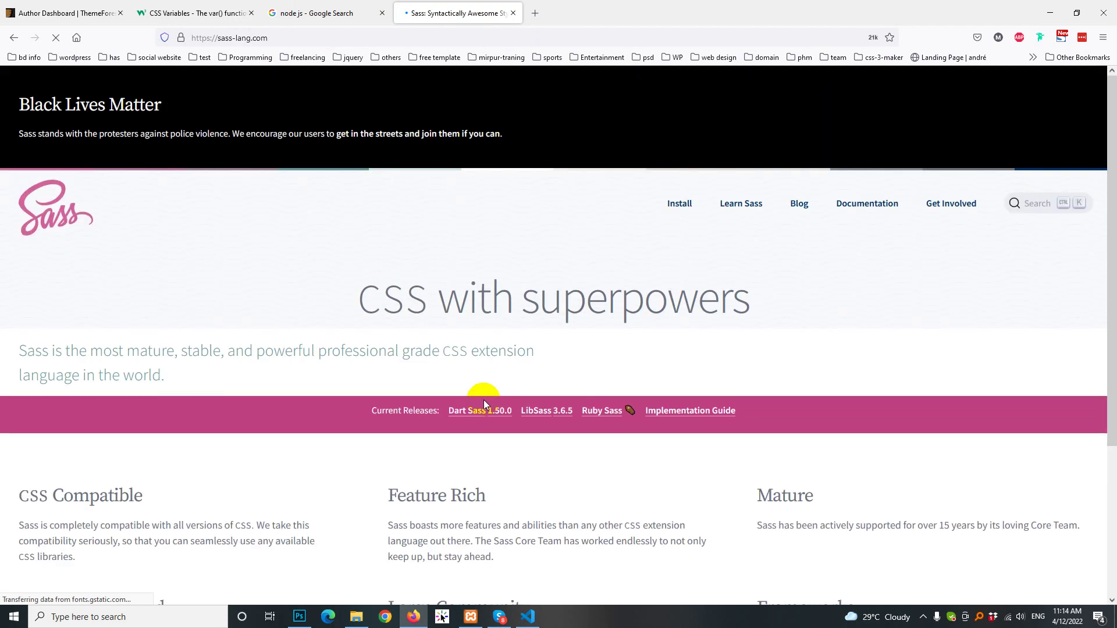
{"action": "scroll", "coordinate": [609, 414], "scroll_direction": "down", "scroll_amount": 5}
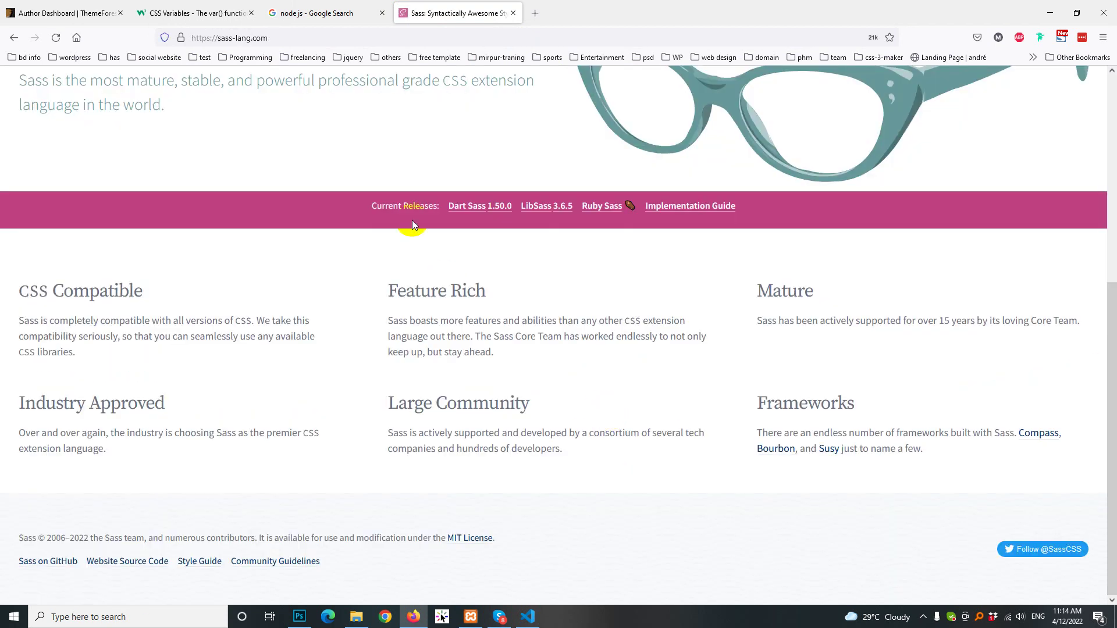
{"action": "scroll", "coordinate": [411, 222], "scroll_direction": "up", "scroll_amount": 5}
Examine the Sass site's Install page, including its application list and the npm install -g sass command, and close the research tabs.
{"action": "left_click", "coordinate": [680, 205]}
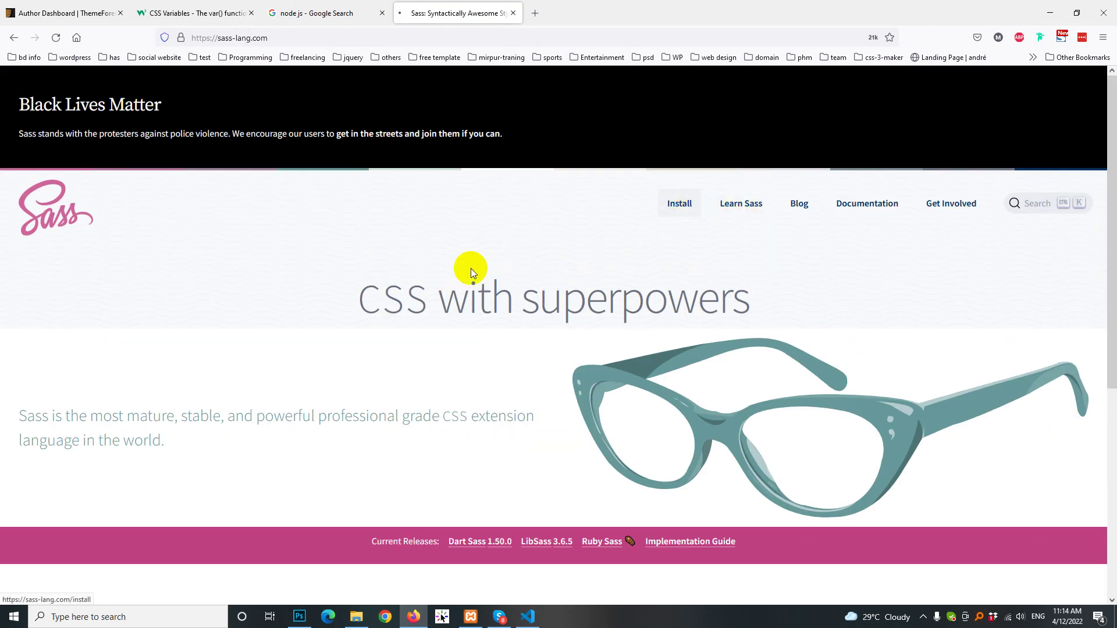
{"action": "scroll", "coordinate": [548, 390], "scroll_direction": "down", "scroll_amount": 5}
{"action": "scroll", "coordinate": [581, 402], "scroll_direction": "down", "scroll_amount": 1}
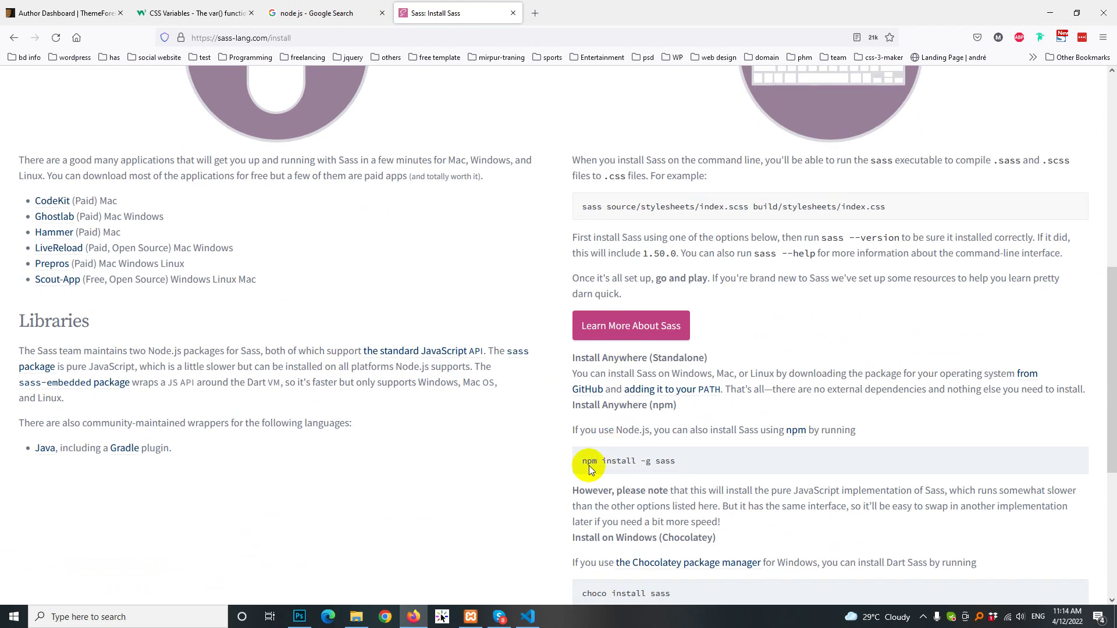
{"action": "left_click_drag", "start_coordinate": [649, 462], "coordinate": [563, 433]}
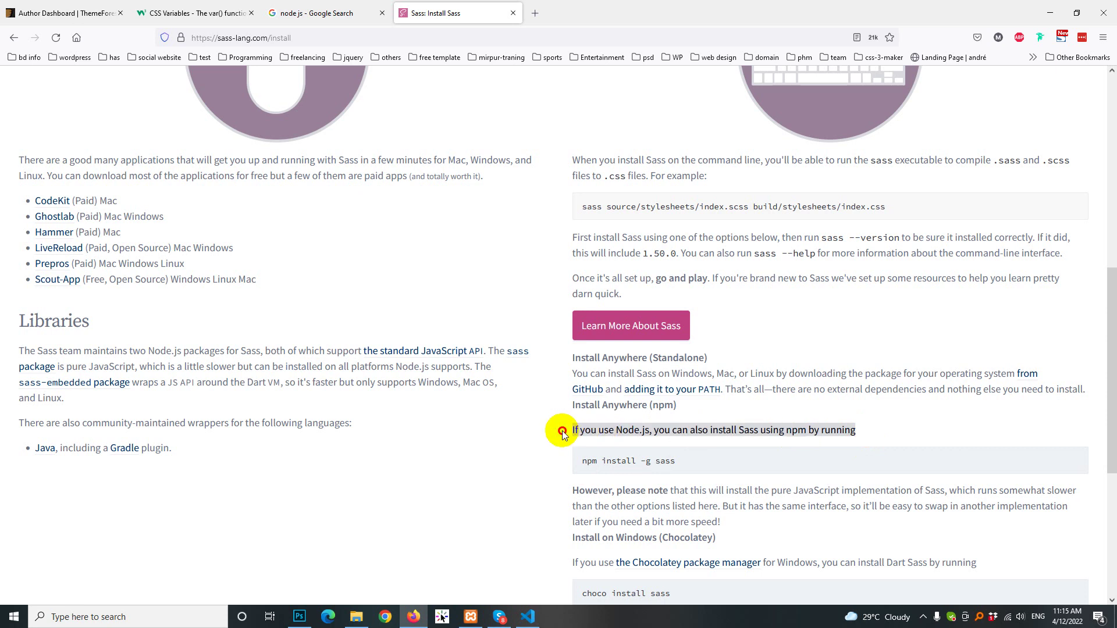
{"action": "left_click_drag", "start_coordinate": [35, 195], "coordinate": [130, 302]}
{"action": "left_click", "coordinate": [615, 445]}
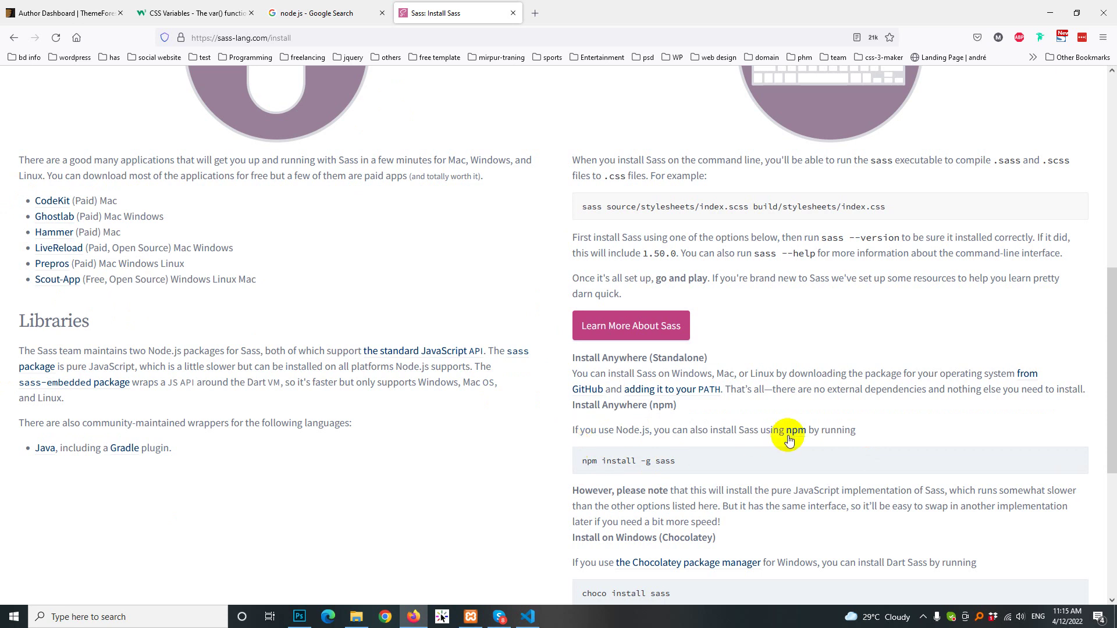
{"action": "left_click_drag", "start_coordinate": [680, 462], "coordinate": [583, 464]}
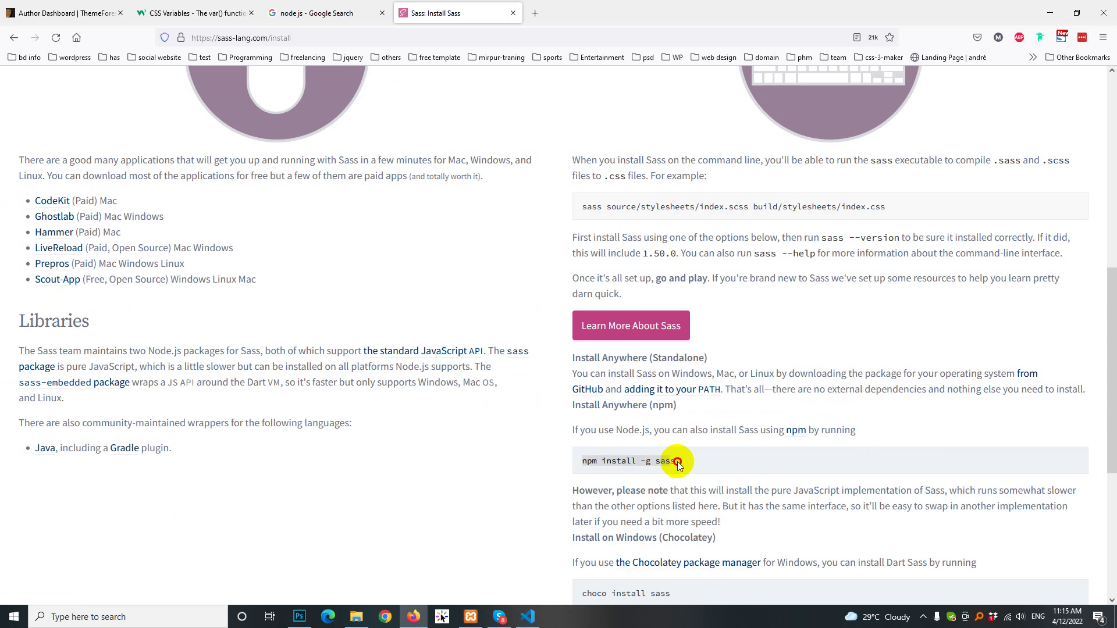
{"action": "left_click_drag", "start_coordinate": [686, 462], "coordinate": [586, 462]}
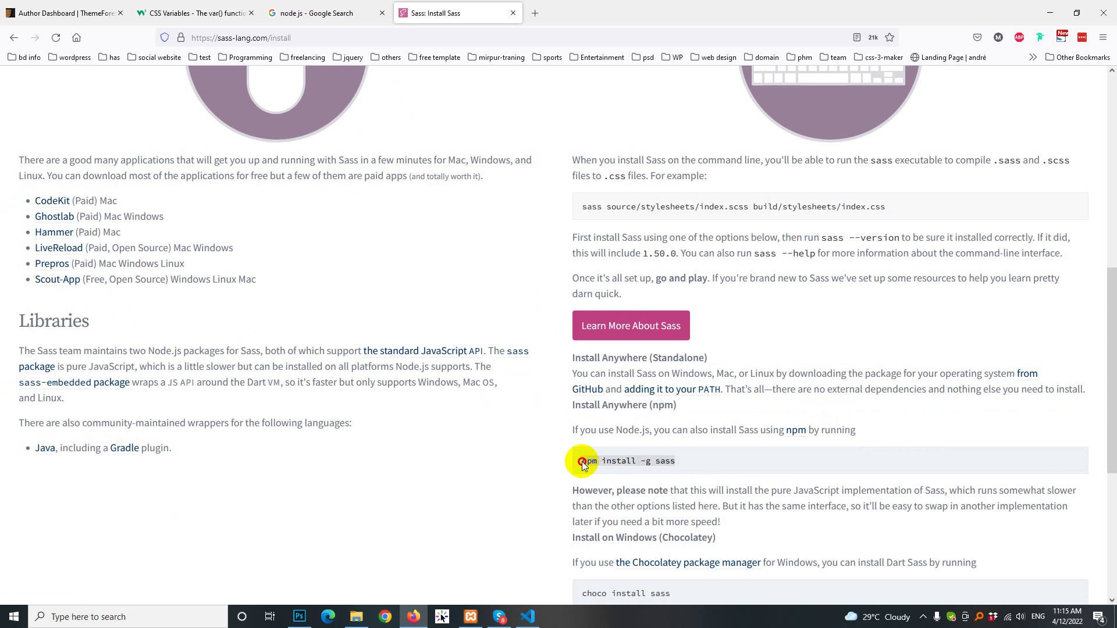
{"action": "left_click", "coordinate": [585, 465]}
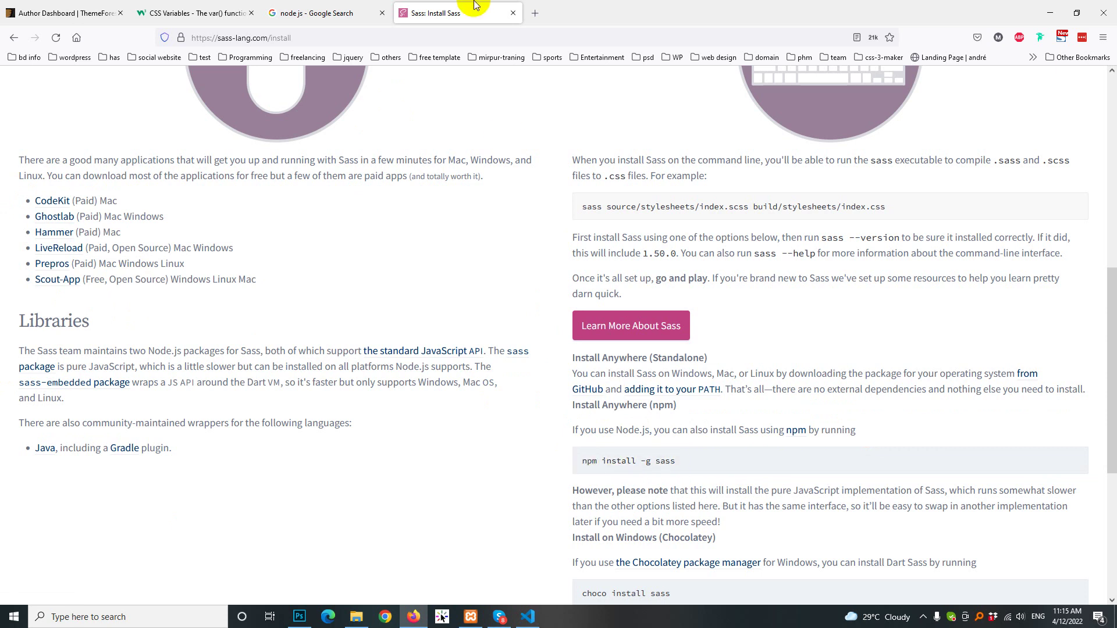
{"action": "left_click", "coordinate": [513, 13]}
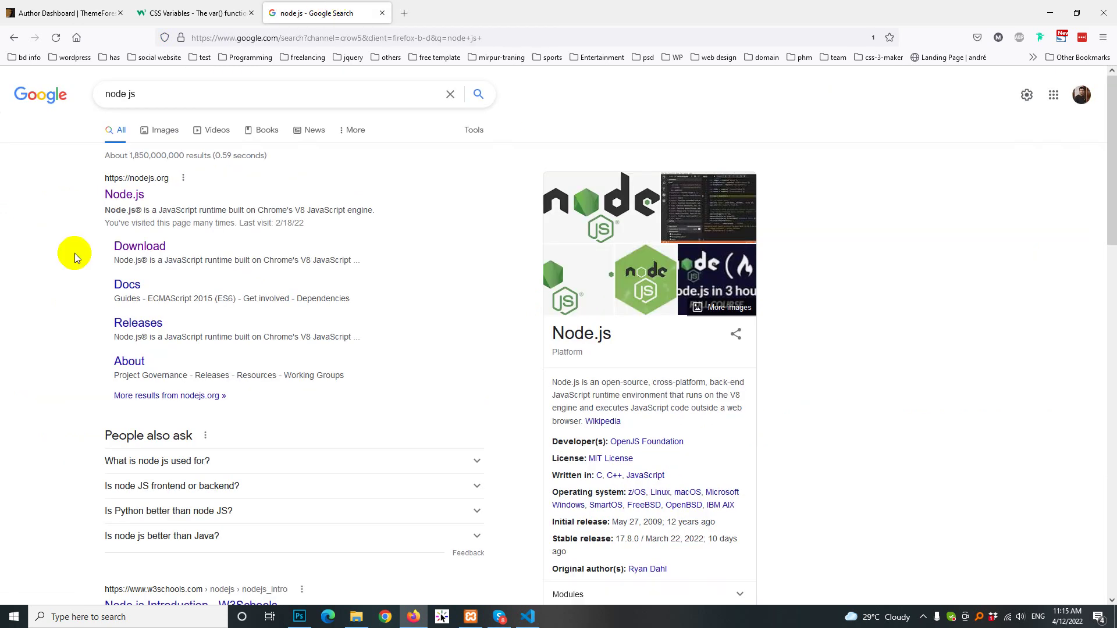
{"action": "left_click", "coordinate": [382, 13]}
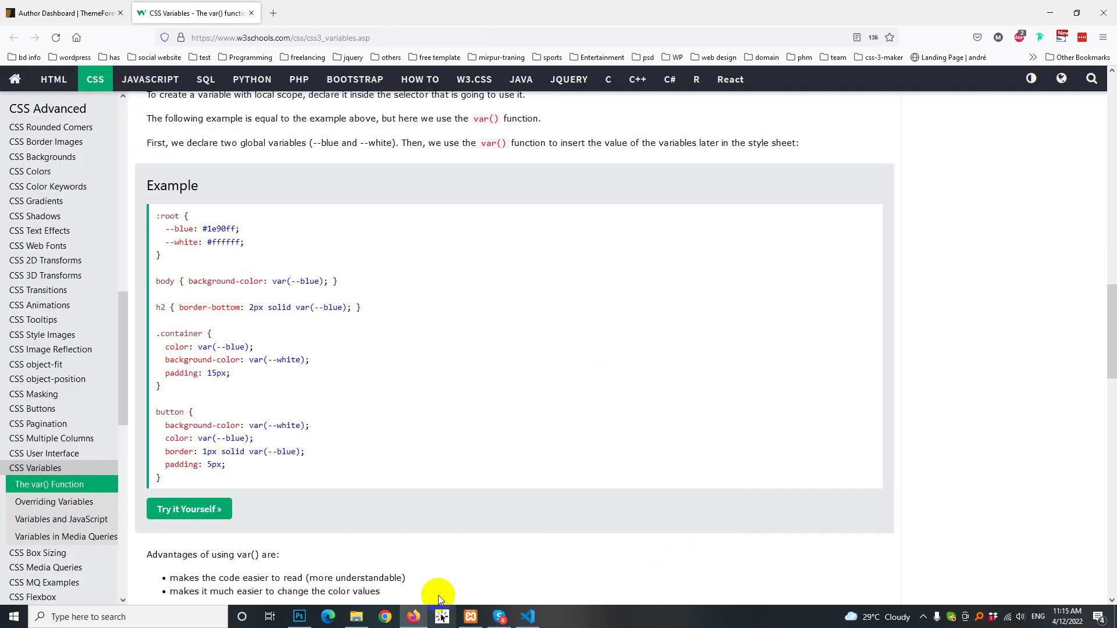
Switch to Visual Studio Code and show the contents of the sass-pack folder in the workspace.
{"action": "left_click", "coordinate": [527, 616]}
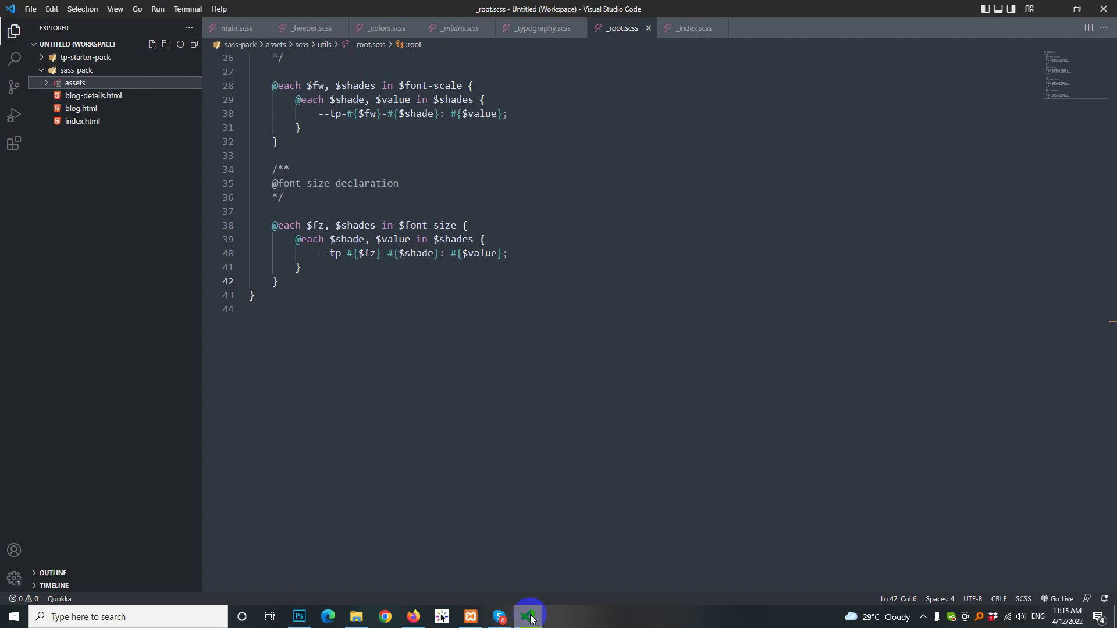
{"action": "left_click", "coordinate": [46, 70]}
{"action": "left_click", "coordinate": [55, 70]}
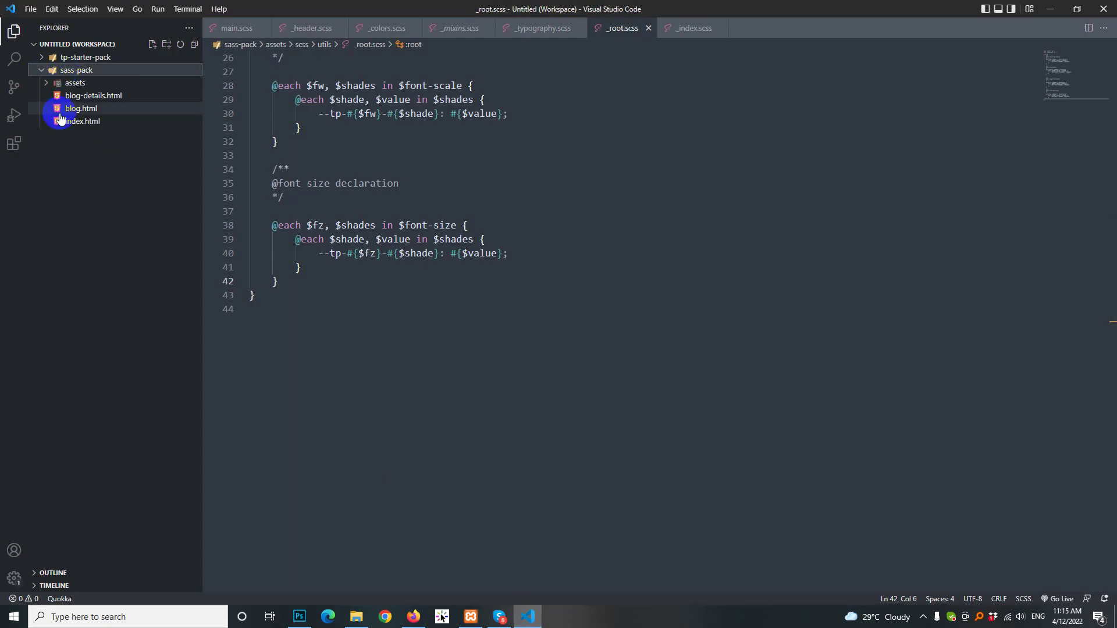
Open _colors.scss from sass-pack's assets/scss/utils folder and place the cursor after the heading primary colour.
{"action": "left_click", "coordinate": [65, 83]}
{"action": "left_click", "coordinate": [72, 147]}
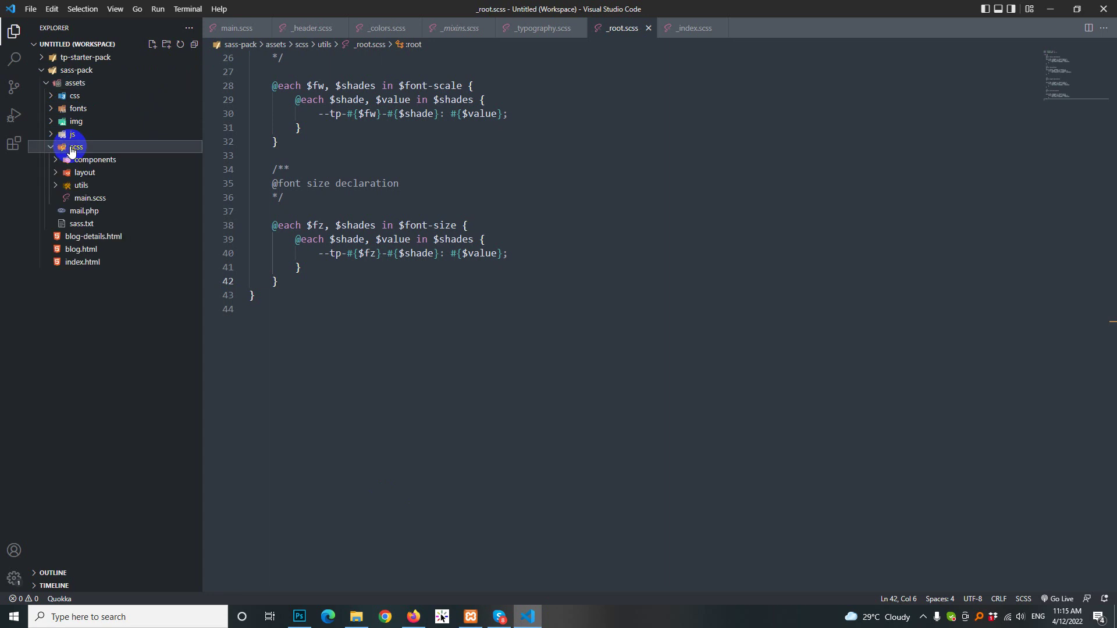
{"action": "left_click", "coordinate": [78, 185]}
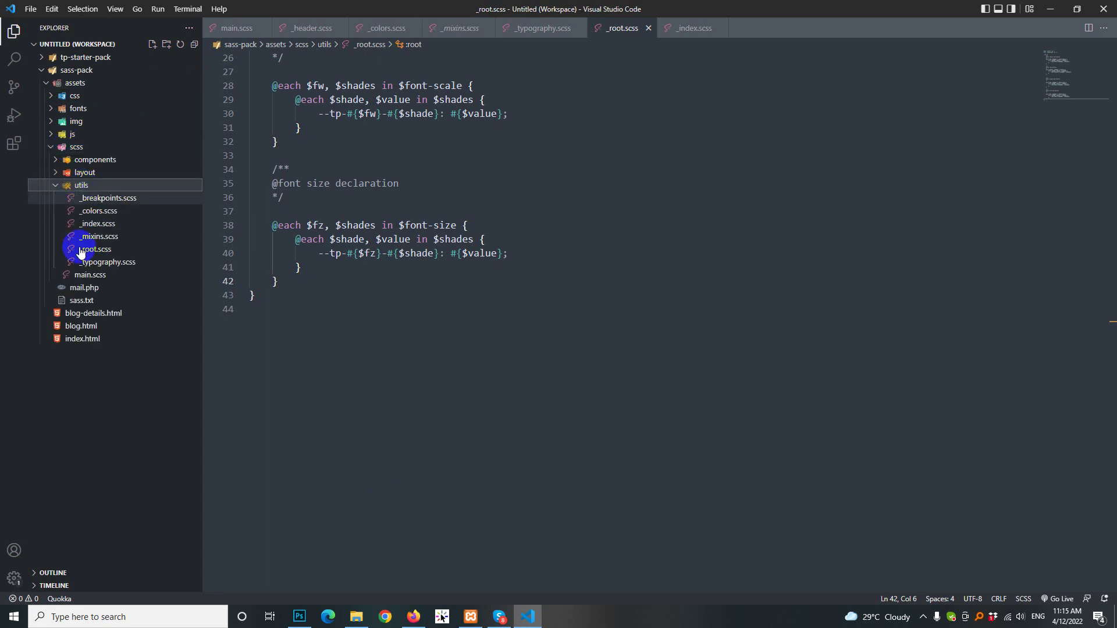
{"action": "left_click", "coordinate": [87, 212]}
{"action": "left_click", "coordinate": [452, 333]}
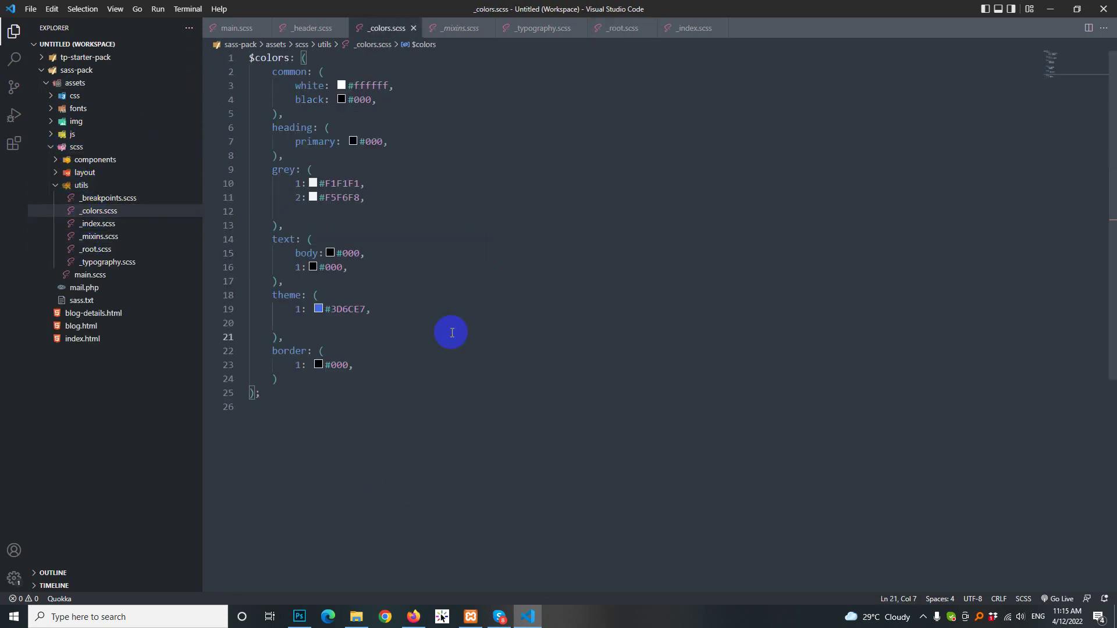
{"action": "left_click", "coordinate": [392, 142]}
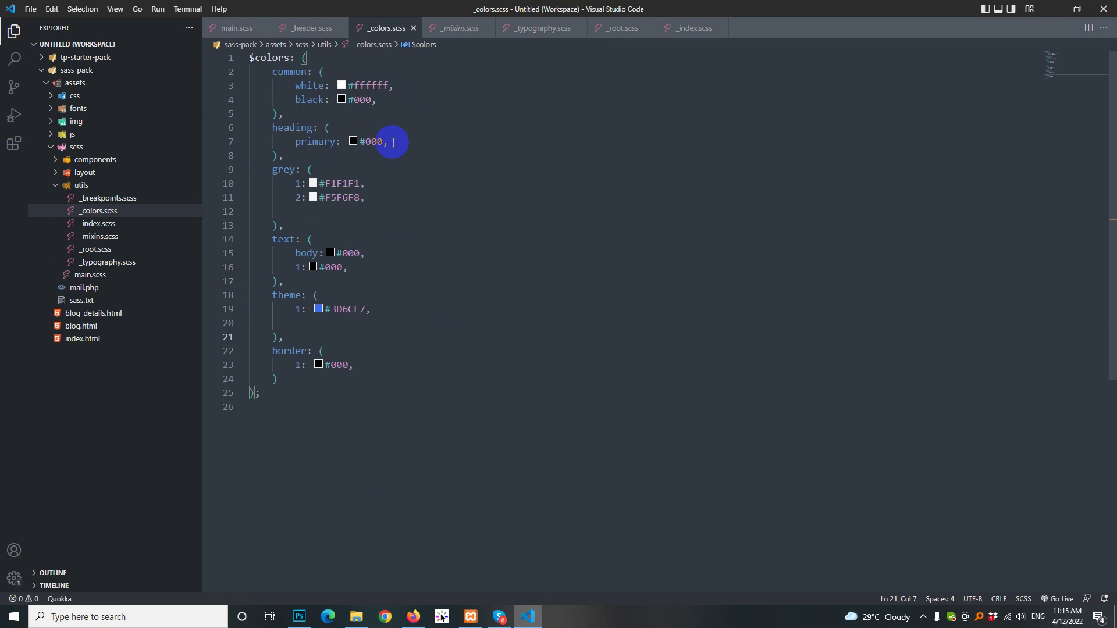
Switch to Photoshop and check which font the "CCTV & Security Solution" heading uses, leaving its text unchanged.
{"action": "left_click", "coordinate": [298, 617]}
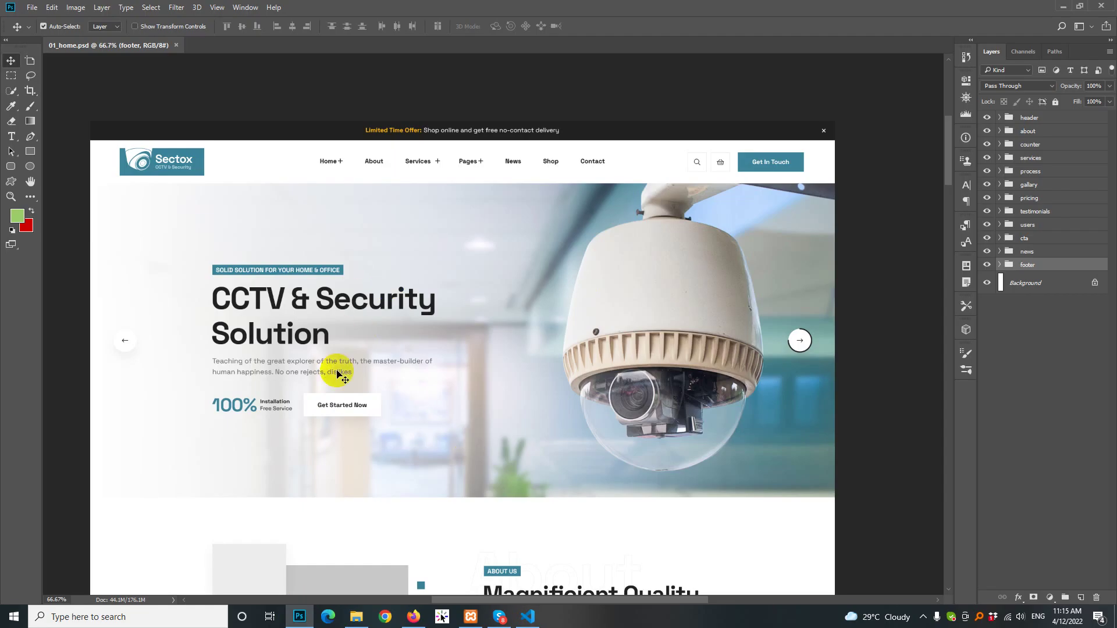
{"action": "double_click", "coordinate": [283, 301]}
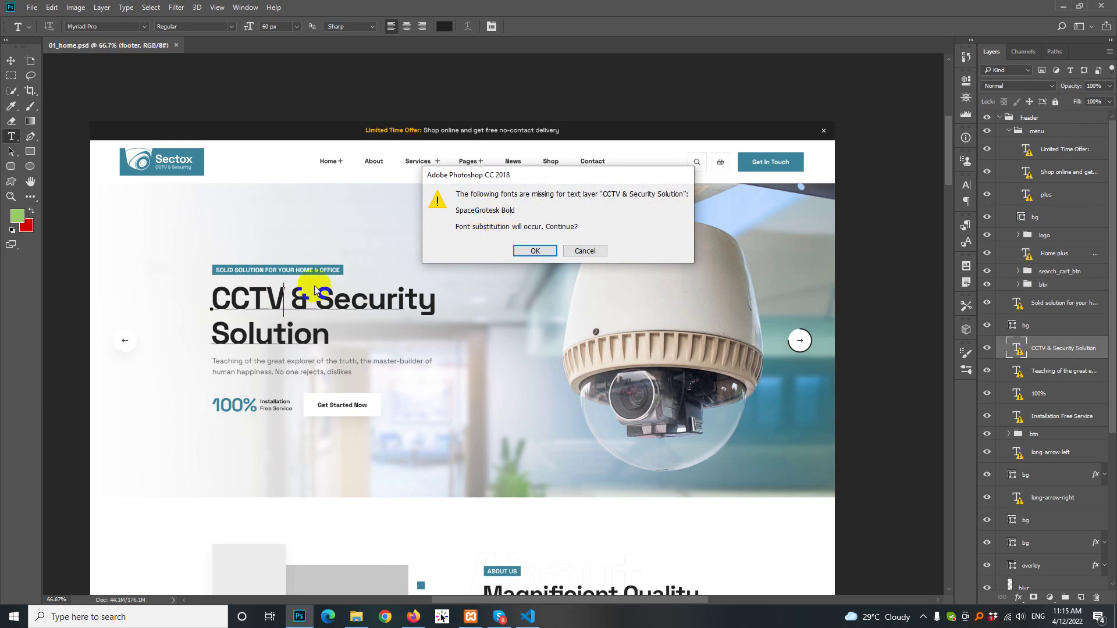
{"action": "left_click", "coordinate": [536, 251]}
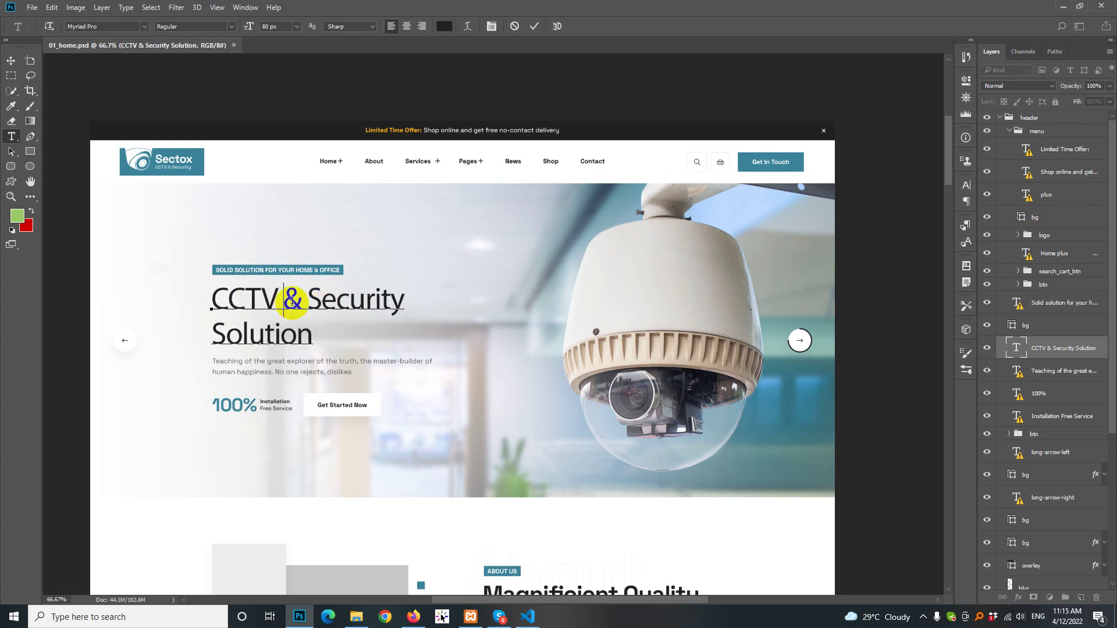
{"action": "key", "text": "Escape"}
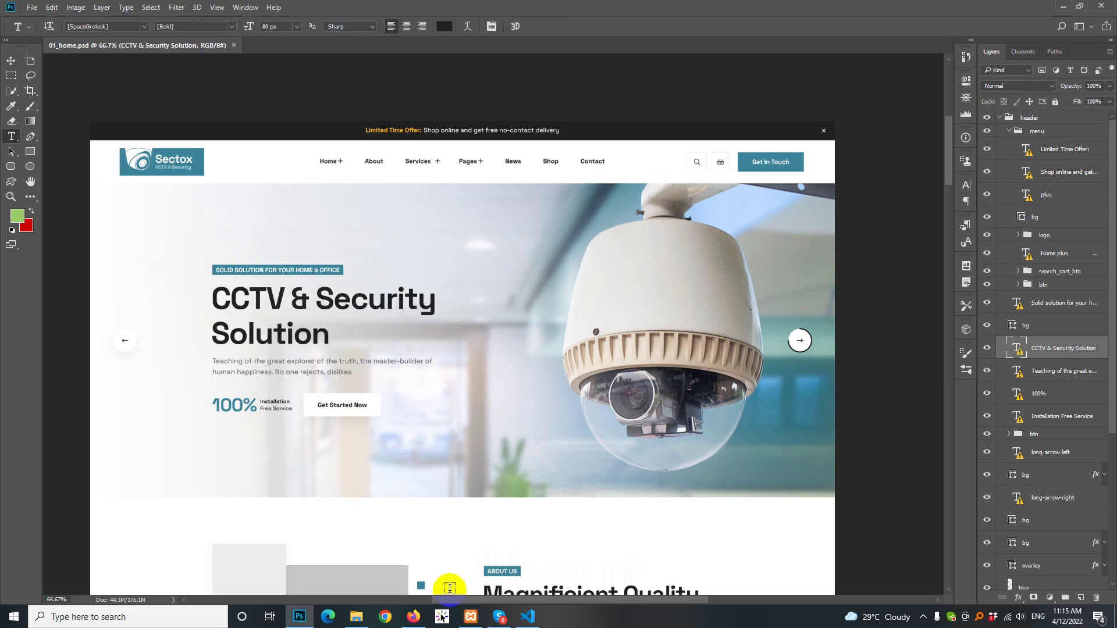
Switch to Firefox, go to fonts.google.com, search for "space" and open the Space Grotesk family.
{"action": "left_click", "coordinate": [413, 617]}
{"action": "left_click", "coordinate": [273, 13]}
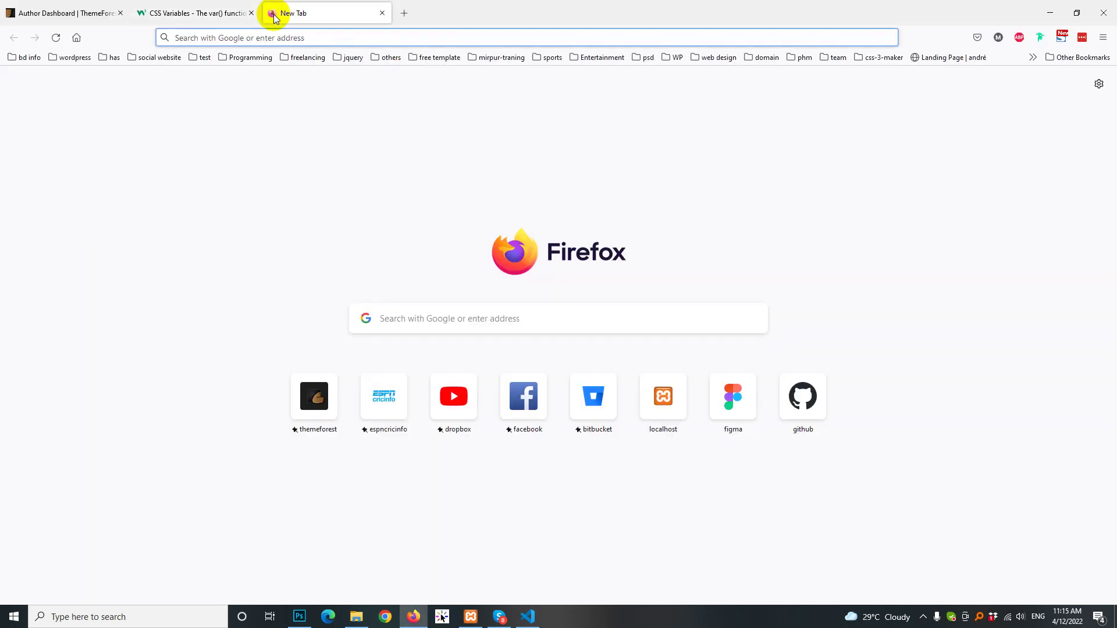
{"action": "type", "text": "fonts.google.com/"}
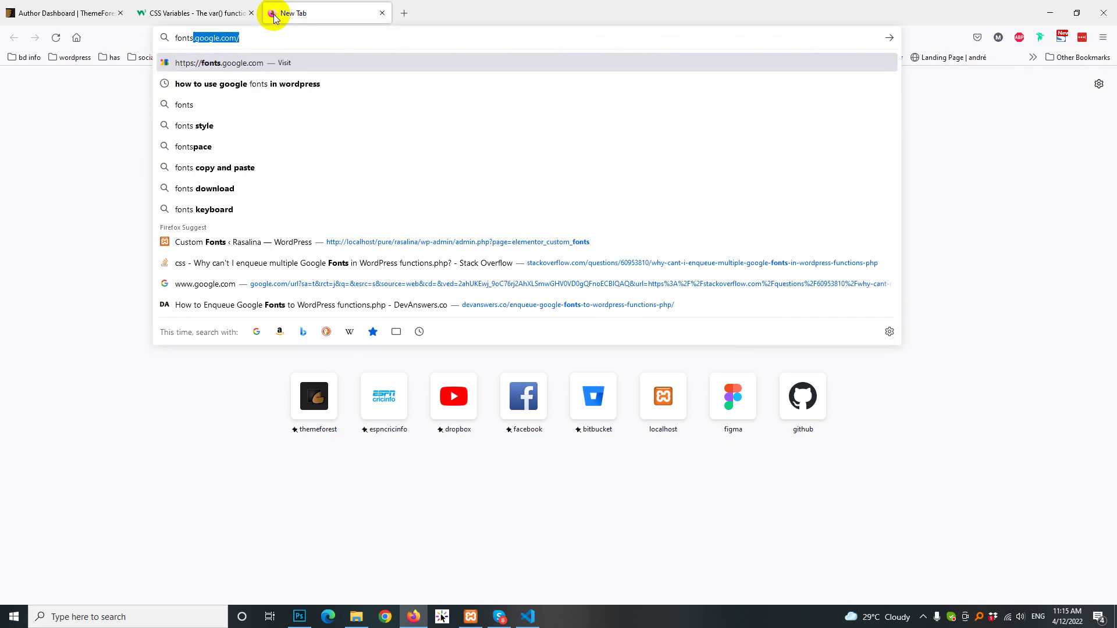
{"action": "key", "text": "Return"}
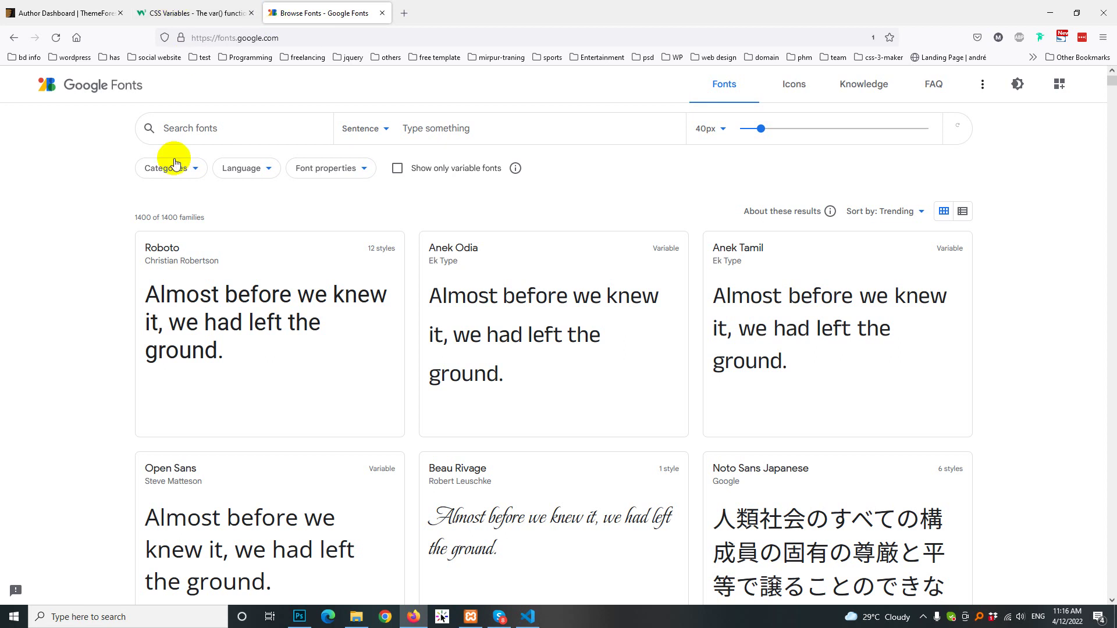
{"action": "left_click", "coordinate": [194, 126]}
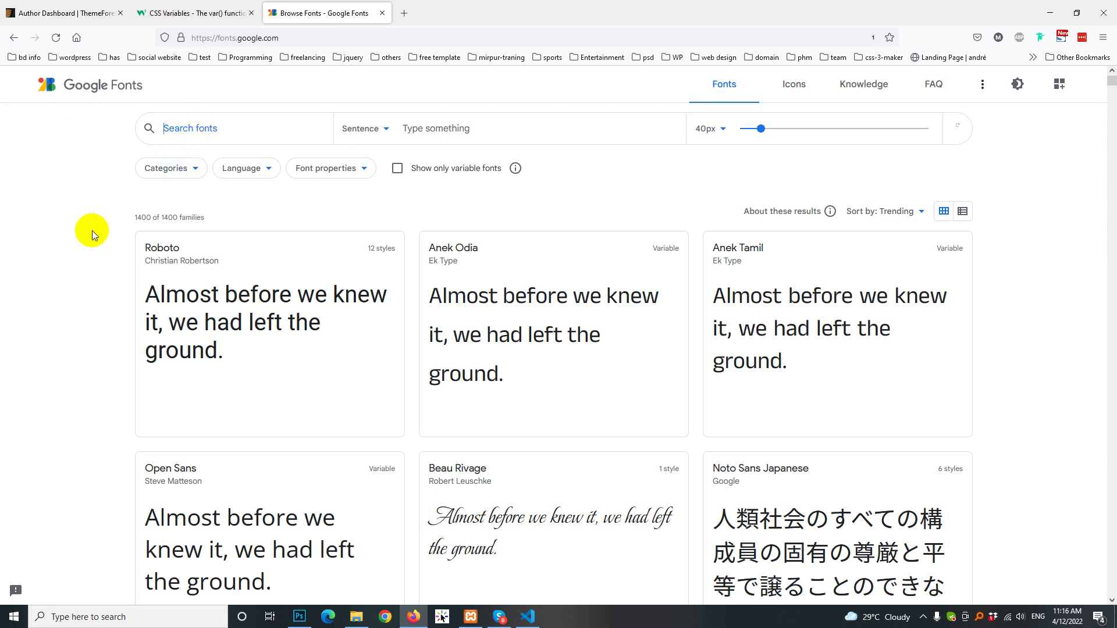
{"action": "type", "text": "space"}
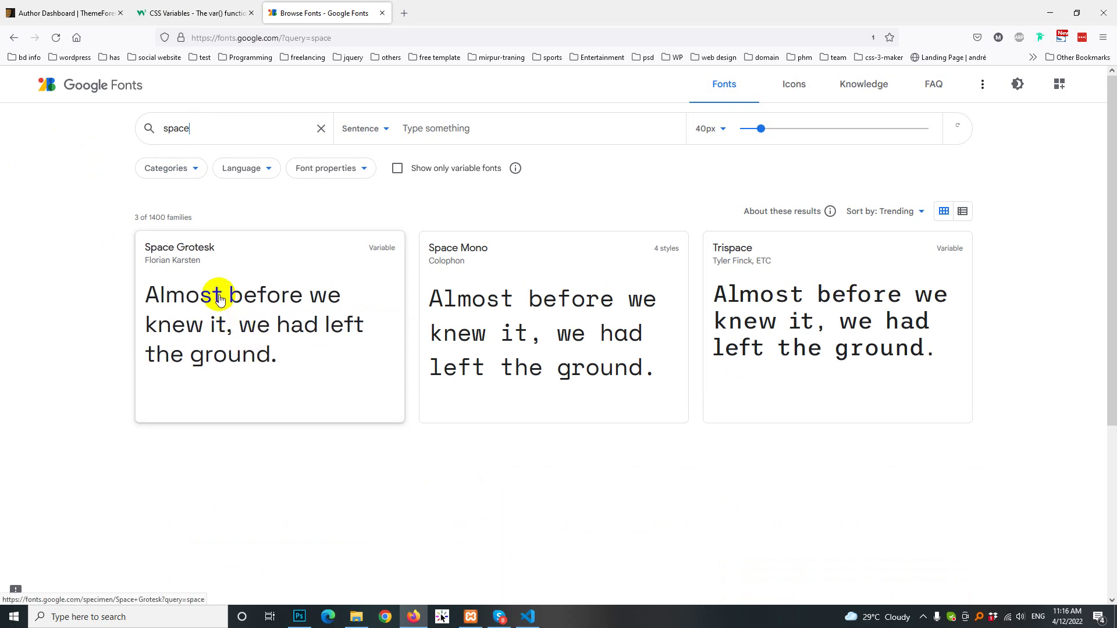
{"action": "left_click", "coordinate": [212, 293]}
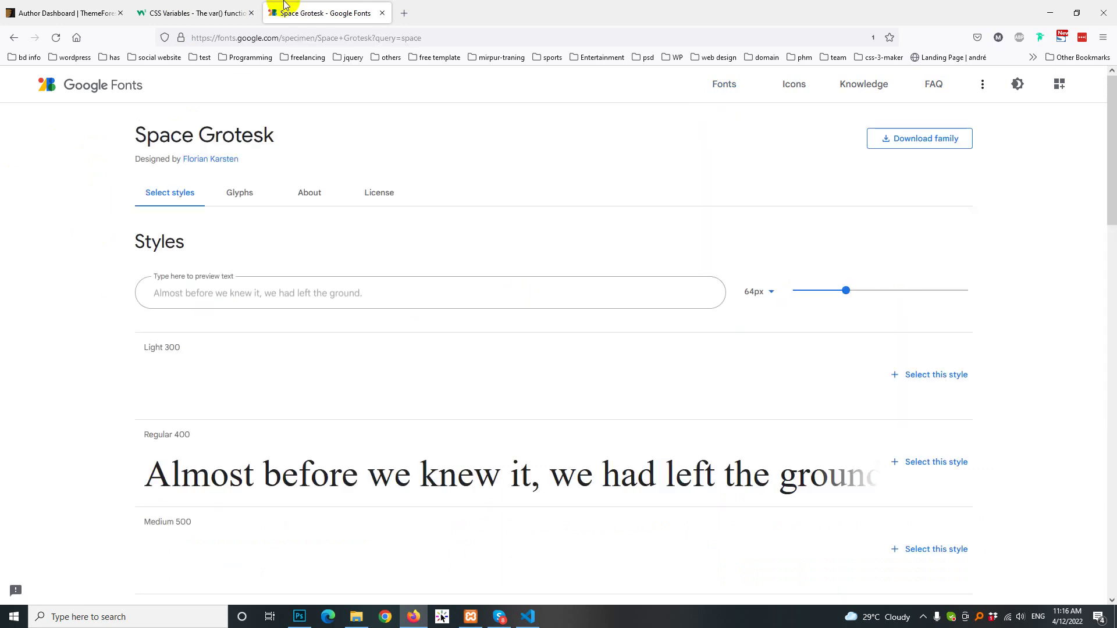
Download the Space Grotesk family, open the archive's static folder and select all its TTF files.
{"action": "left_click", "coordinate": [903, 138]}
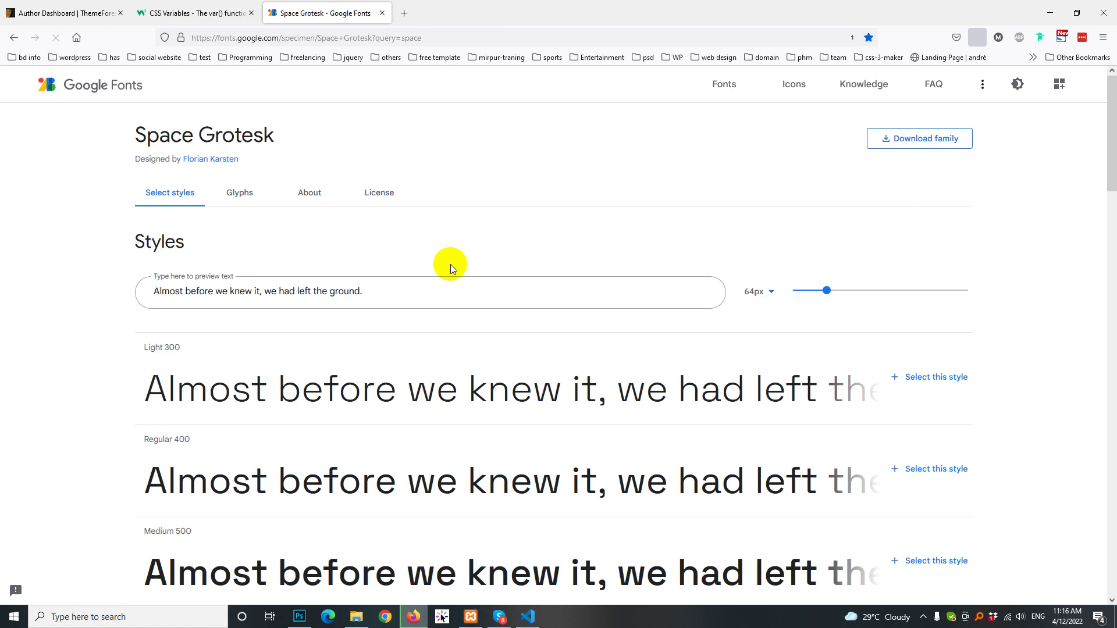
{"action": "left_click", "coordinate": [746, 70]}
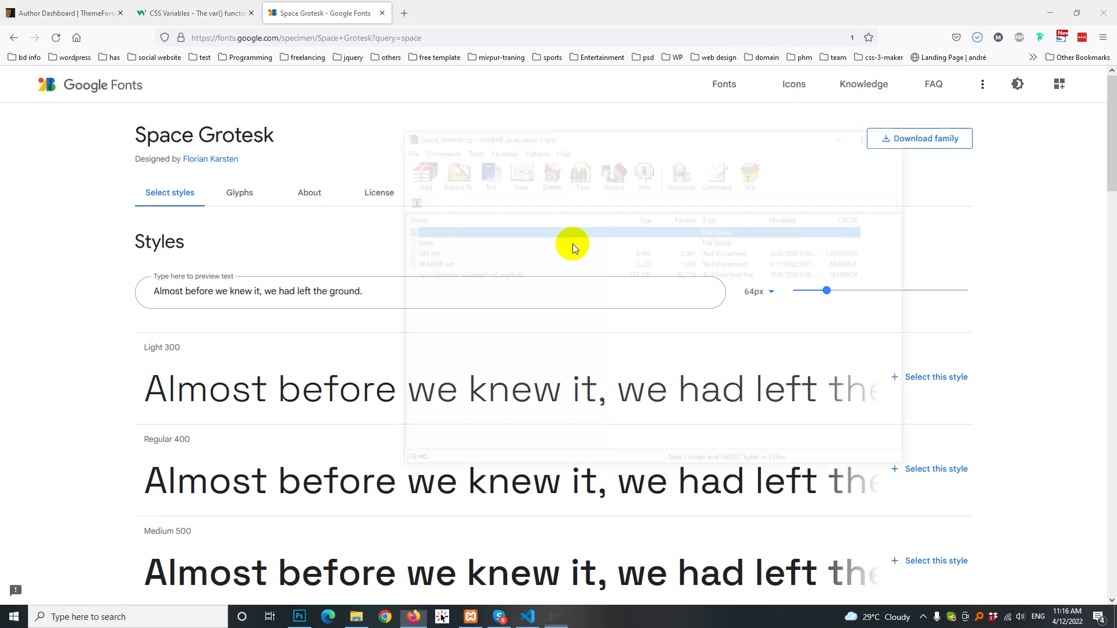
{"action": "left_click", "coordinate": [417, 244]}
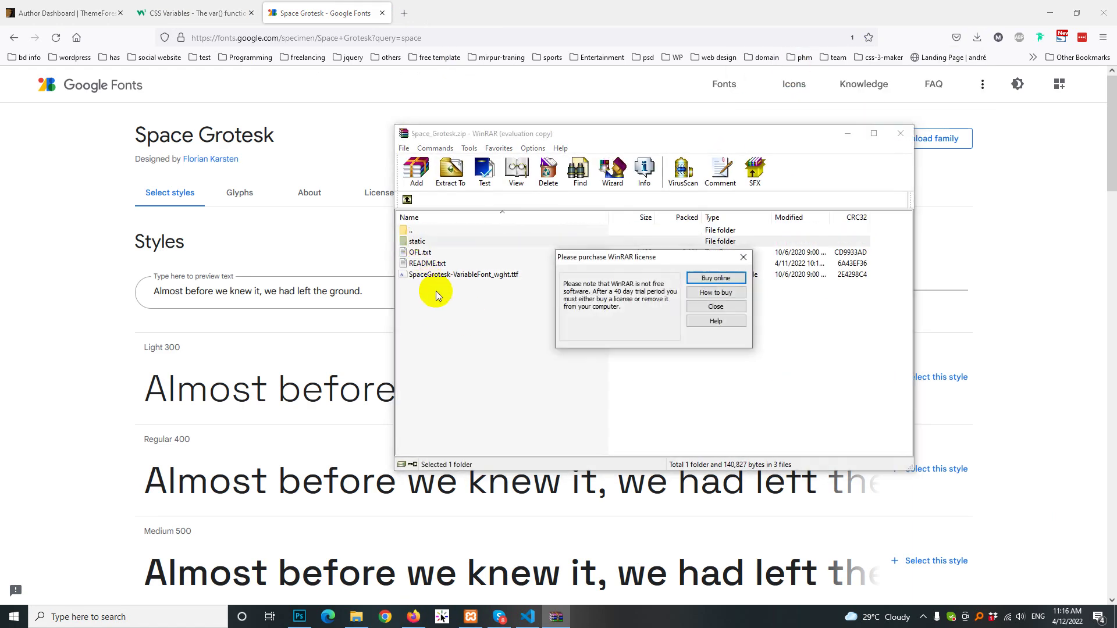
{"action": "left_click", "coordinate": [714, 306]}
{"action": "double_click", "coordinate": [427, 244]}
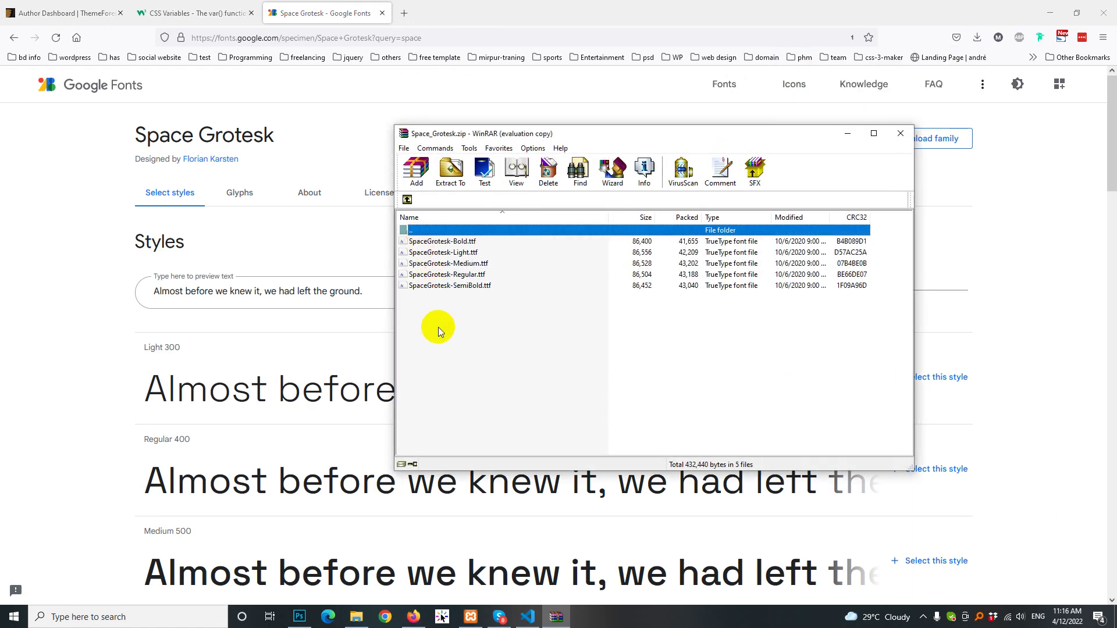
{"action": "left_click_drag", "start_coordinate": [437, 325], "coordinate": [419, 232]}
Install the selected Space Grotesk files into the Windows Fonts folder, and close that folder and the archive.
{"action": "key", "text": "super+r"}
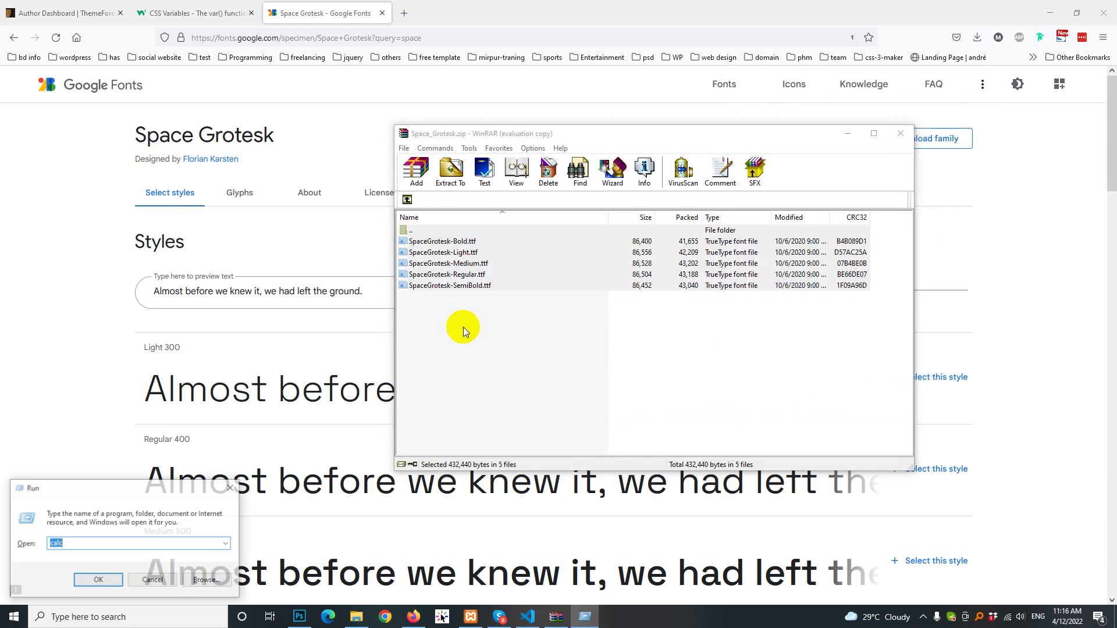
{"action": "type", "text": "fonts"}
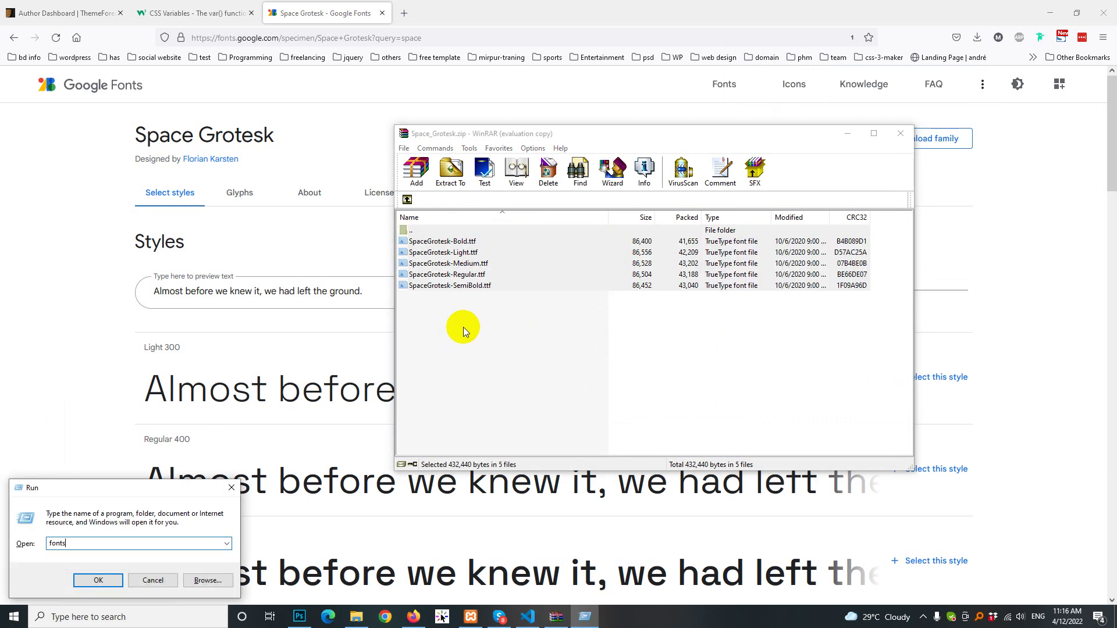
{"action": "key", "text": "Return"}
{"action": "left_click", "coordinate": [556, 617]}
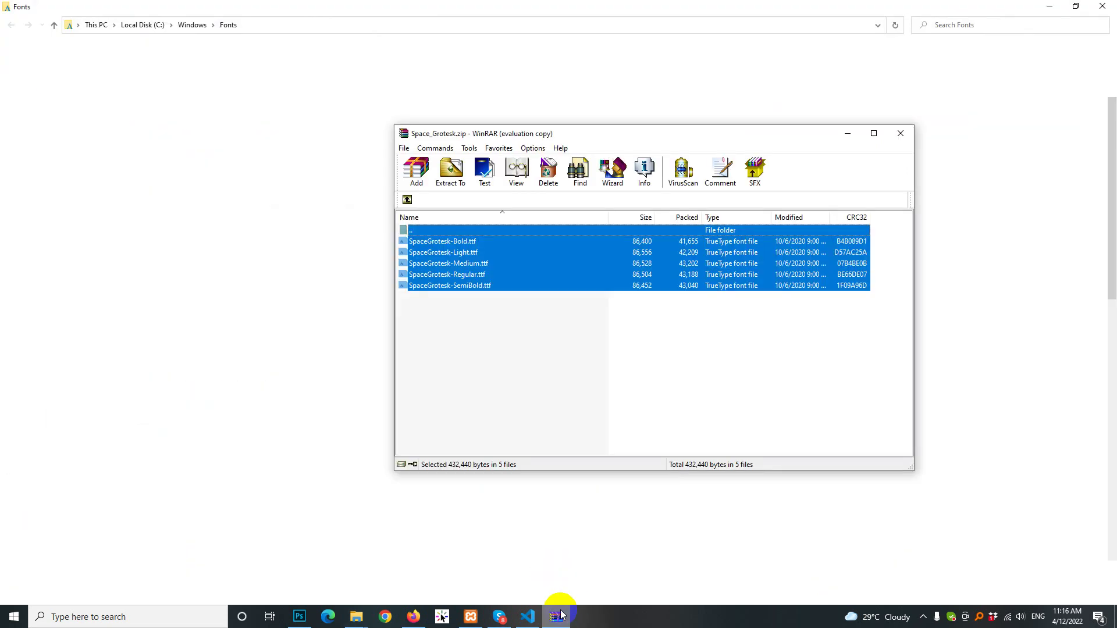
{"action": "left_click", "coordinate": [461, 333]}
{"action": "left_click_drag", "start_coordinate": [461, 334], "coordinate": [197, 263]}
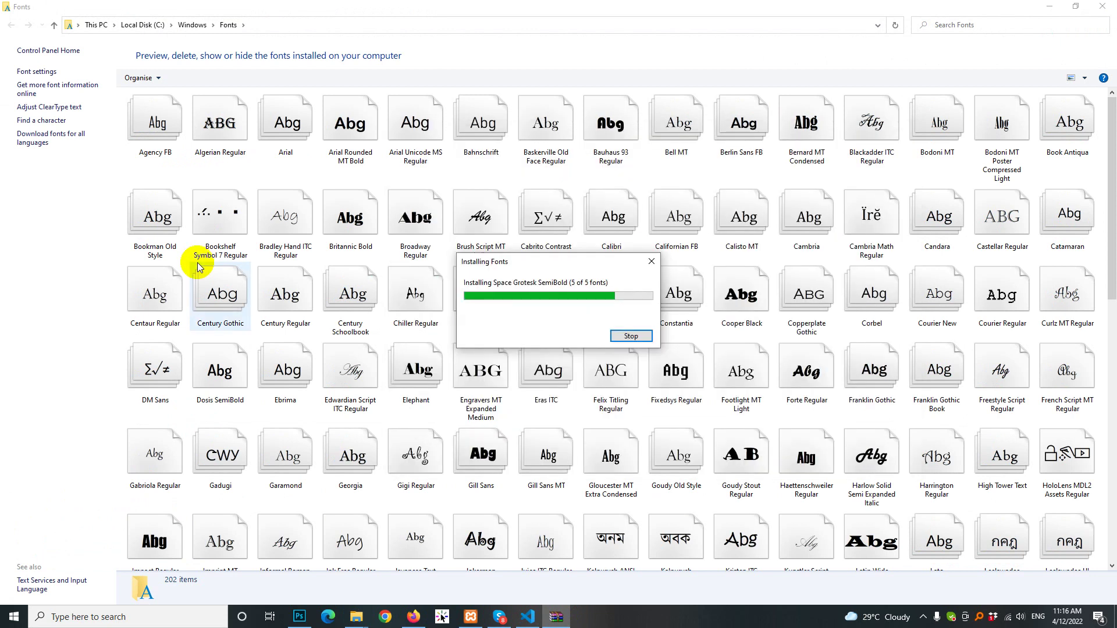
{"action": "left_click", "coordinate": [1104, 7]}
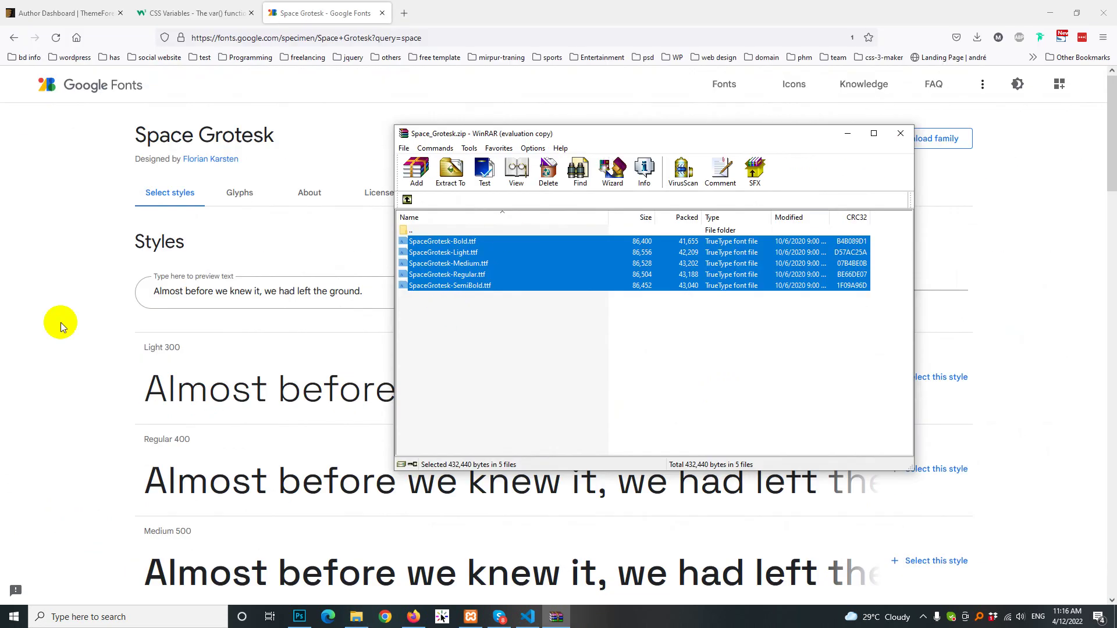
{"action": "left_click", "coordinate": [418, 242]}
{"action": "left_click", "coordinate": [900, 133]}
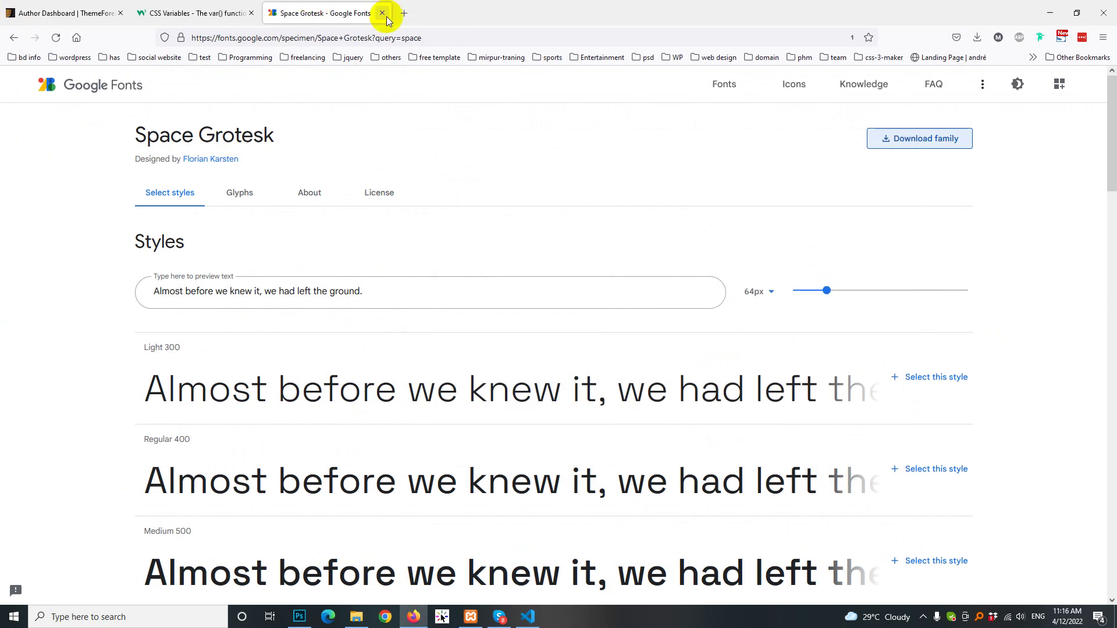
{"action": "left_click", "coordinate": [97, 83]}
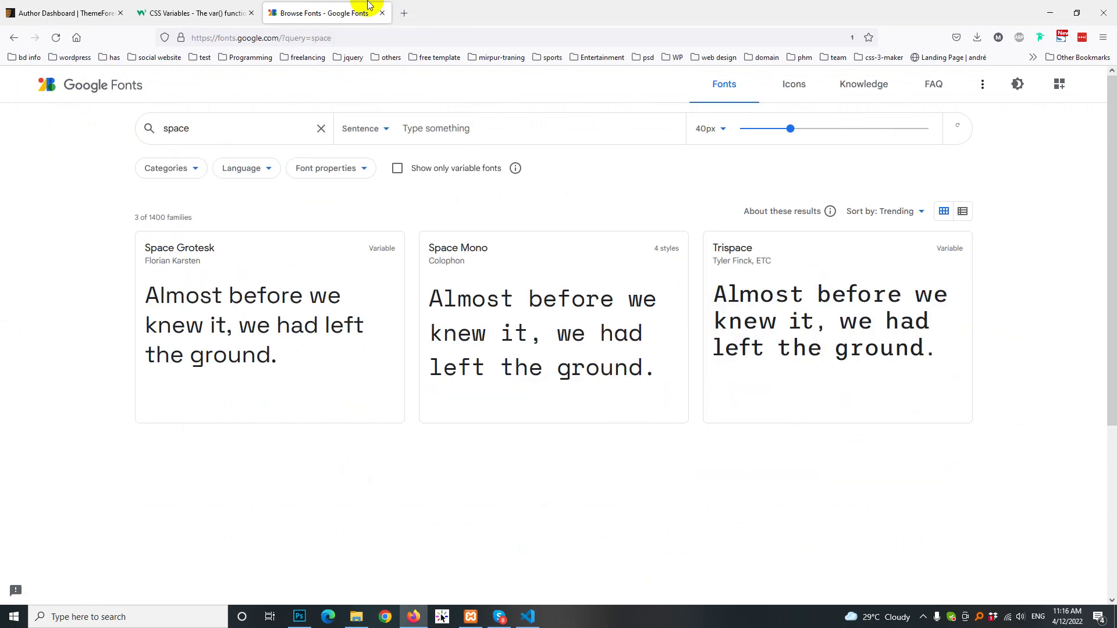
{"action": "left_click", "coordinate": [190, 247]}
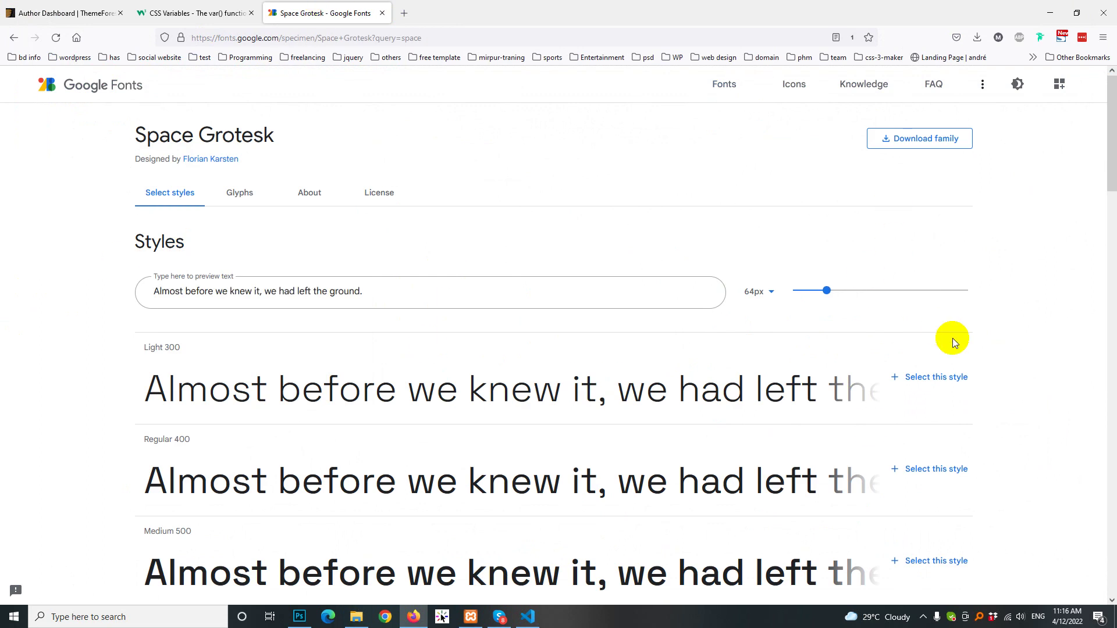
{"action": "left_click", "coordinate": [209, 7]}
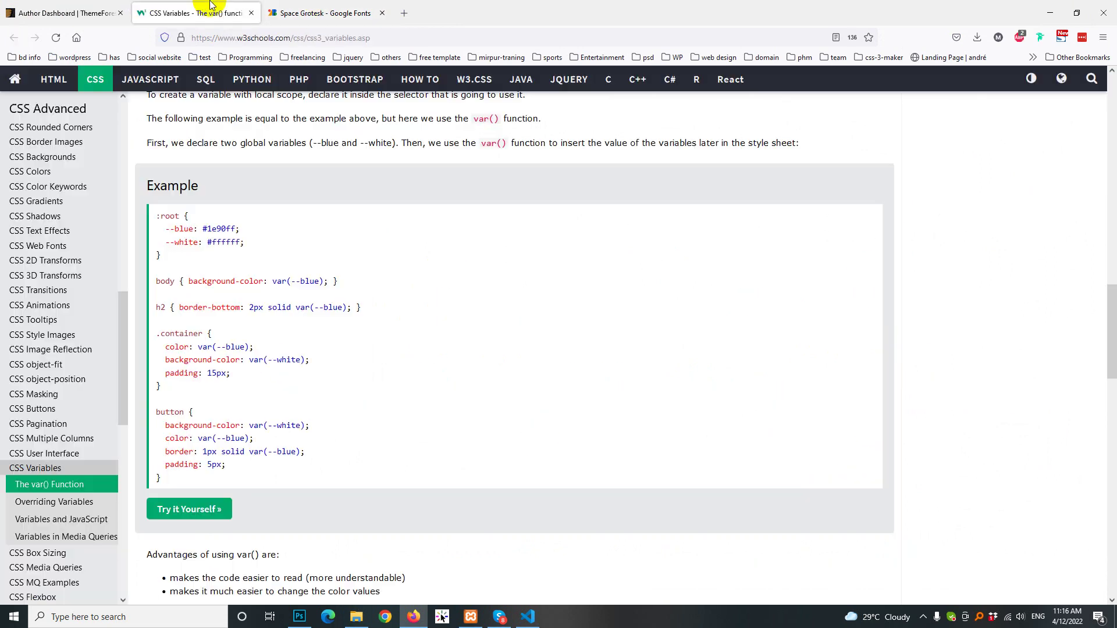
{"action": "left_click", "coordinate": [309, 8]}
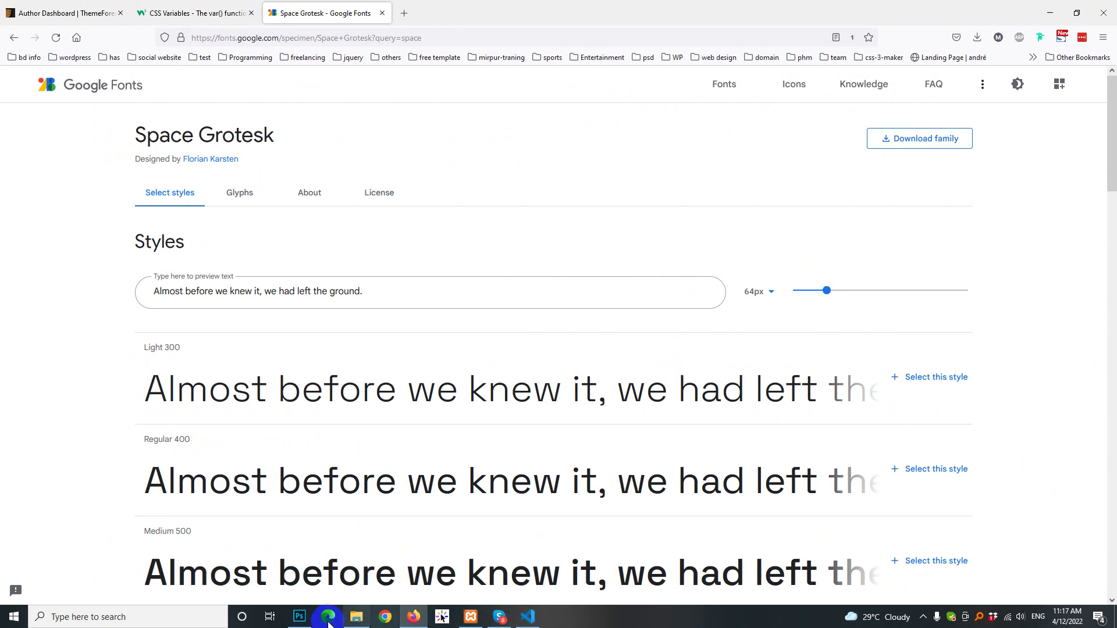
Look up the "CCTV & Security Solution" text colour in Photoshop and set heading primary to #212121 in _colors.scss in Visual Studio Code.
{"action": "left_click", "coordinate": [299, 616]}
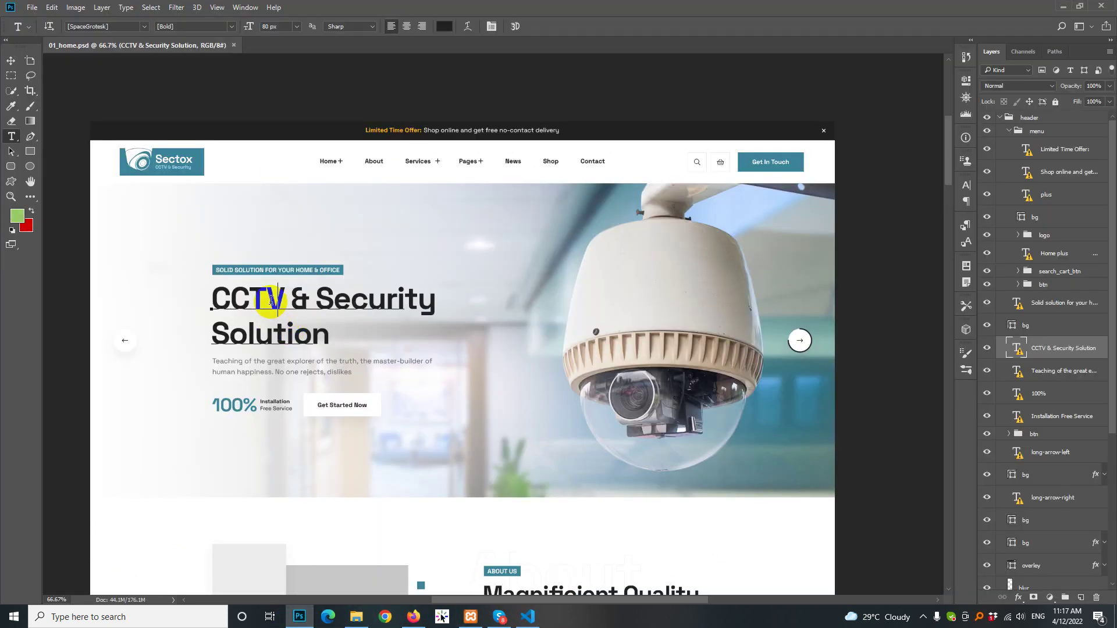
{"action": "left_click", "coordinate": [271, 300]}
{"action": "left_click", "coordinate": [445, 26]}
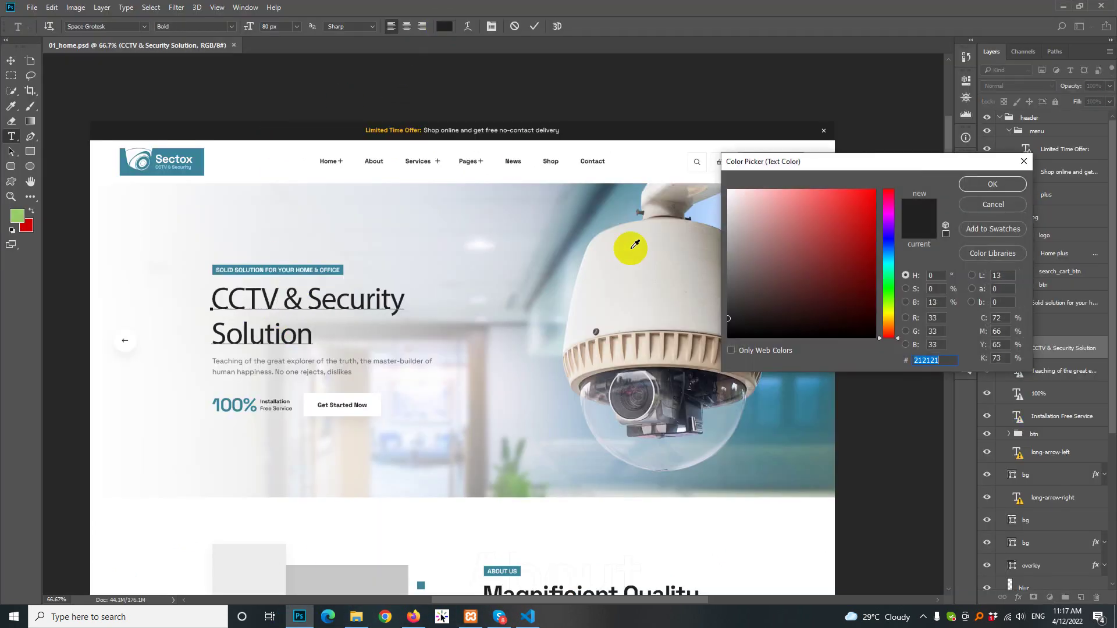
{"action": "left_click", "coordinate": [521, 620]}
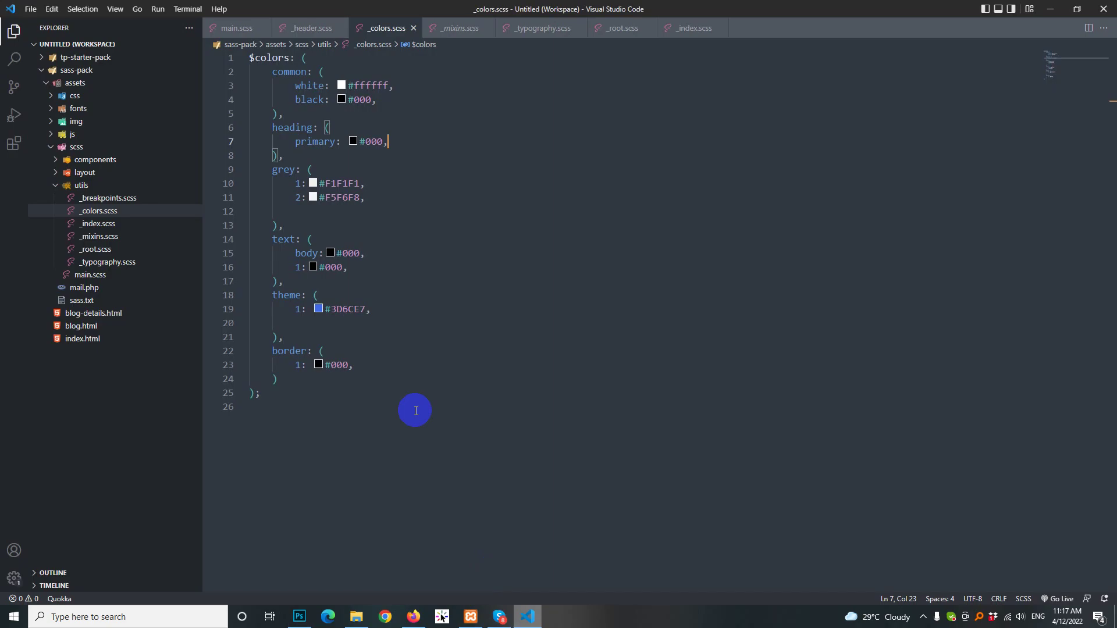
{"action": "double_click", "coordinate": [373, 141]}
{"action": "type", "text": "212121"}
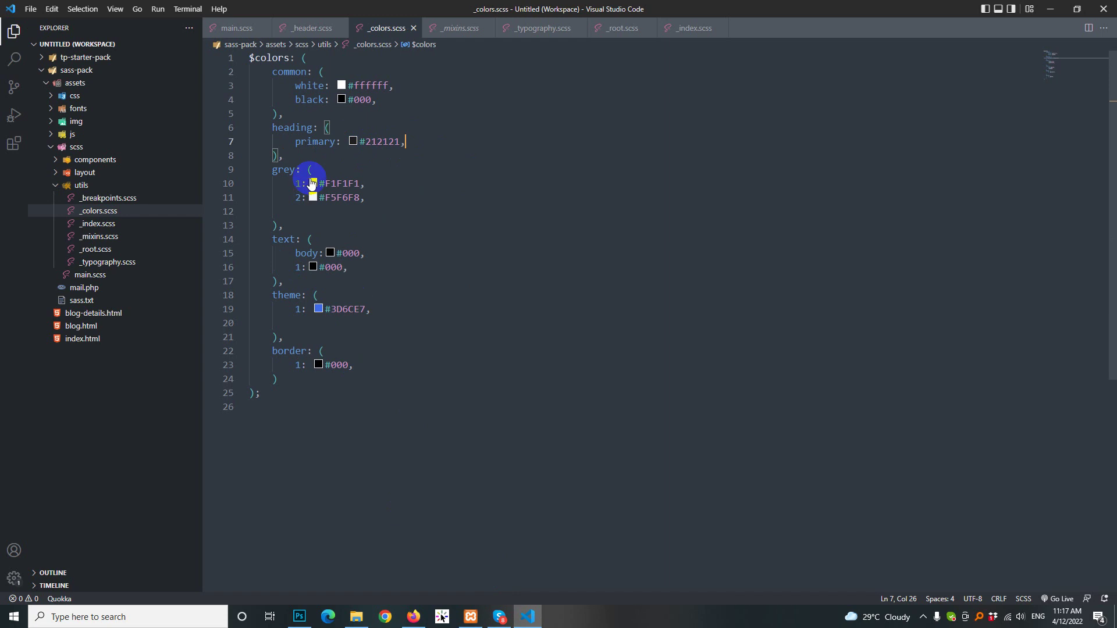
Switch to Photoshop and look up the fill colour of the header's Get In Touch button background.
{"action": "left_click", "coordinate": [299, 617]}
{"action": "left_click_drag", "start_coordinate": [411, 469], "coordinate": [415, 433]}
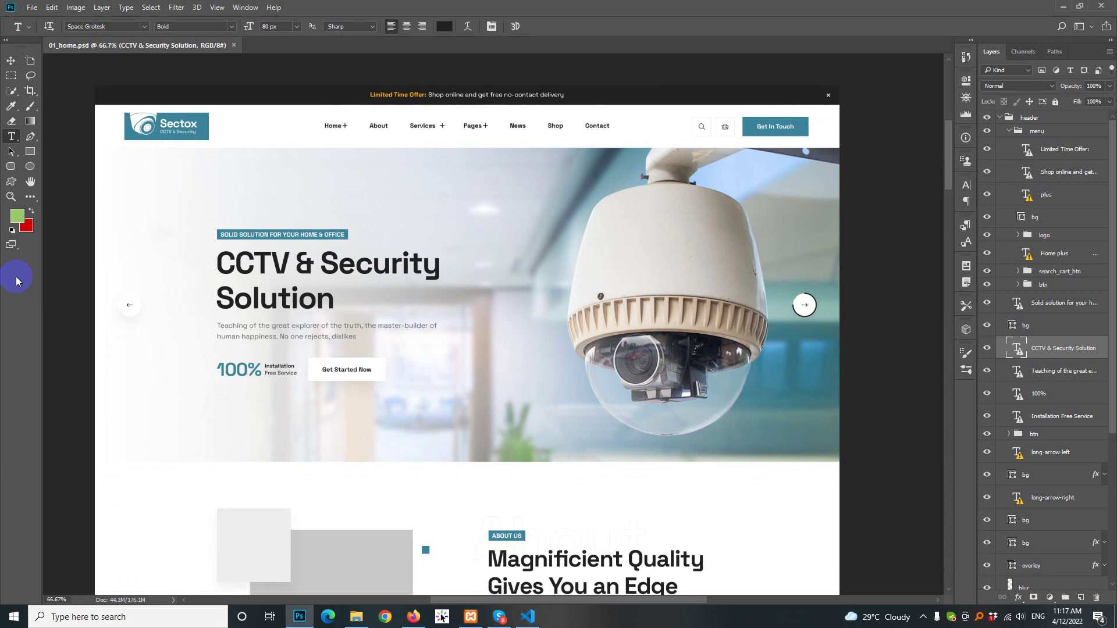
{"action": "left_click", "coordinate": [11, 61]}
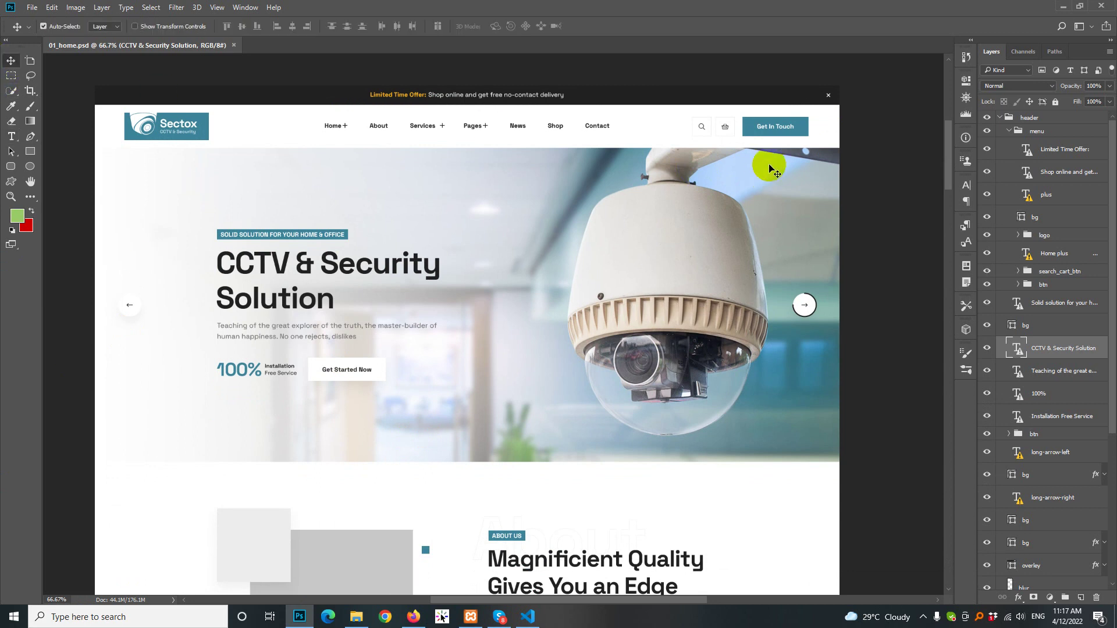
{"action": "left_click", "coordinate": [801, 133]}
{"action": "double_click", "coordinate": [1017, 331]}
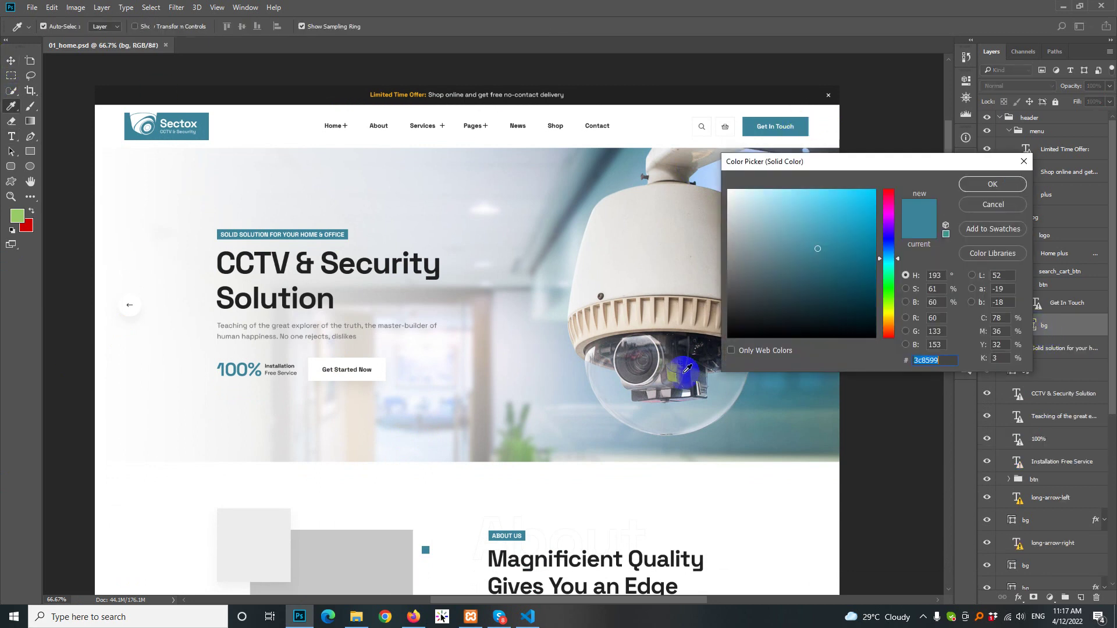
{"action": "key", "text": "Escape"}
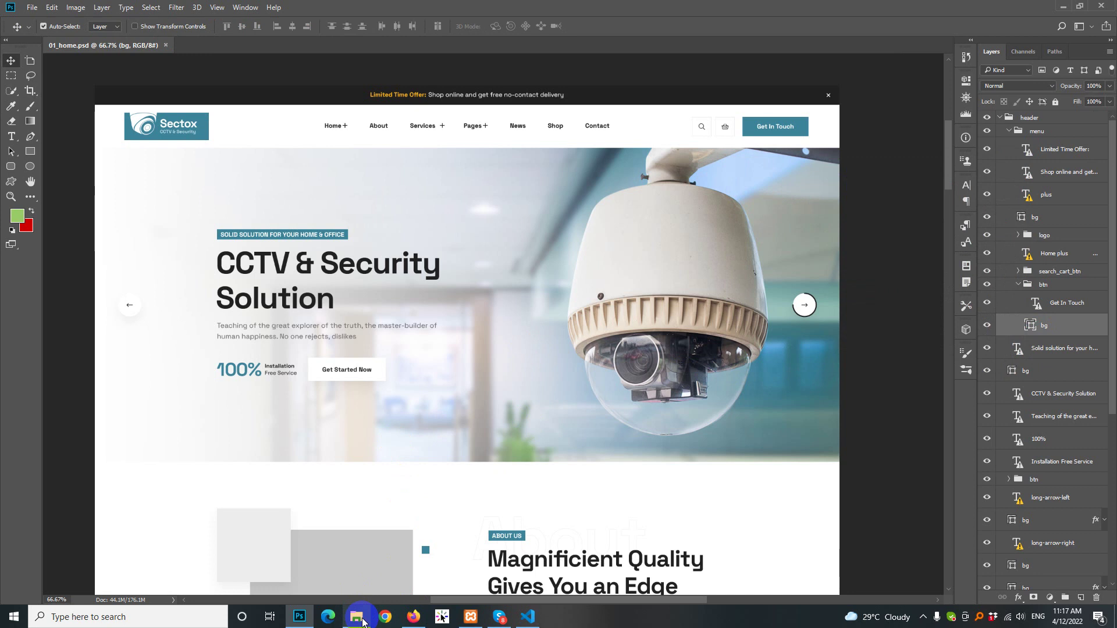
In Visual Studio Code, set theme colour 1 to #3c8599 in _colors.scss and save the file.
{"action": "left_click", "coordinate": [527, 616]}
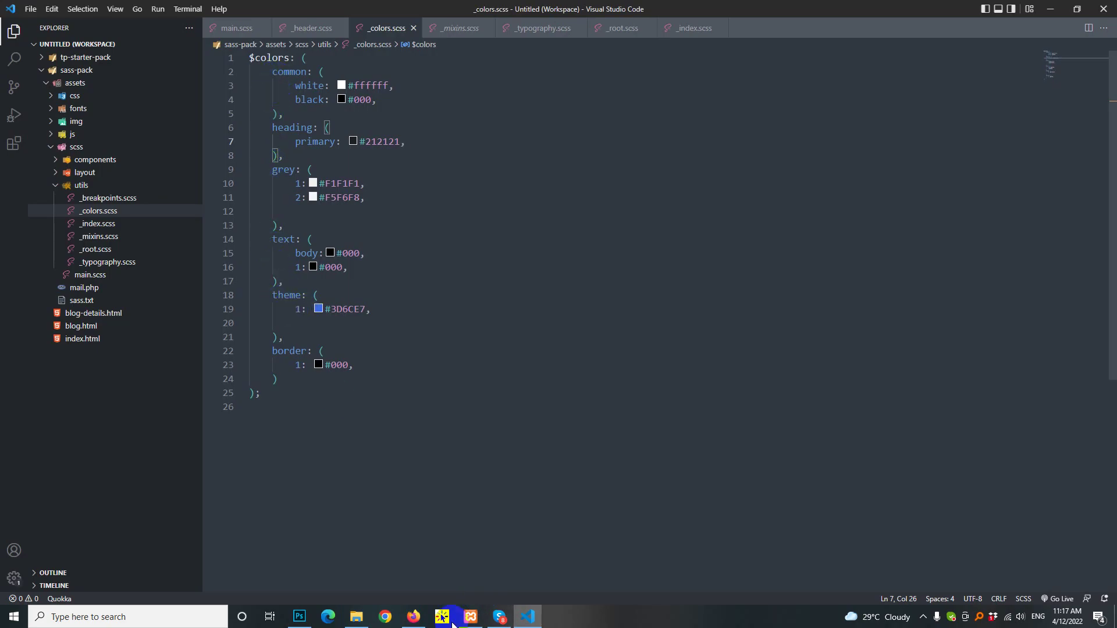
{"action": "double_click", "coordinate": [347, 309]}
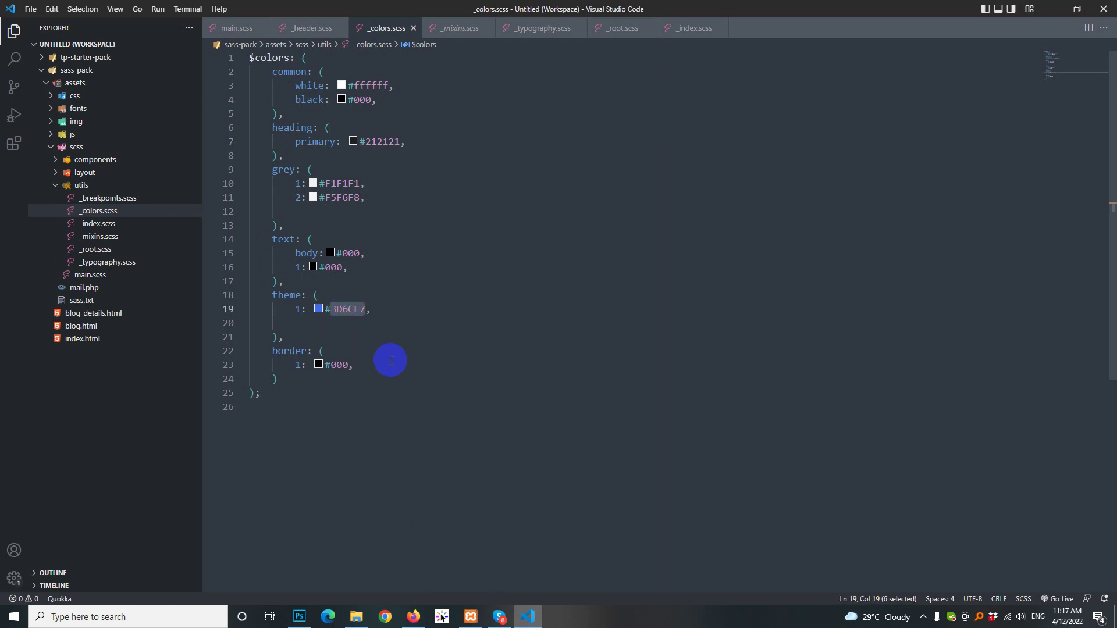
{"action": "type", "text": "3c8599"}
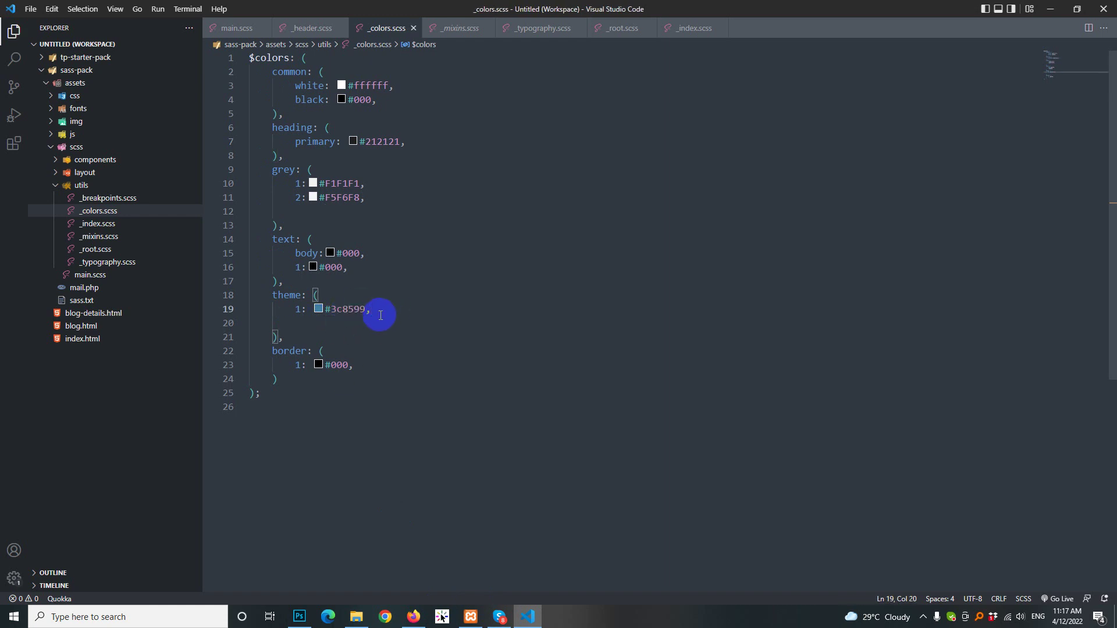
{"action": "key", "text": "shift+alt+Down"}
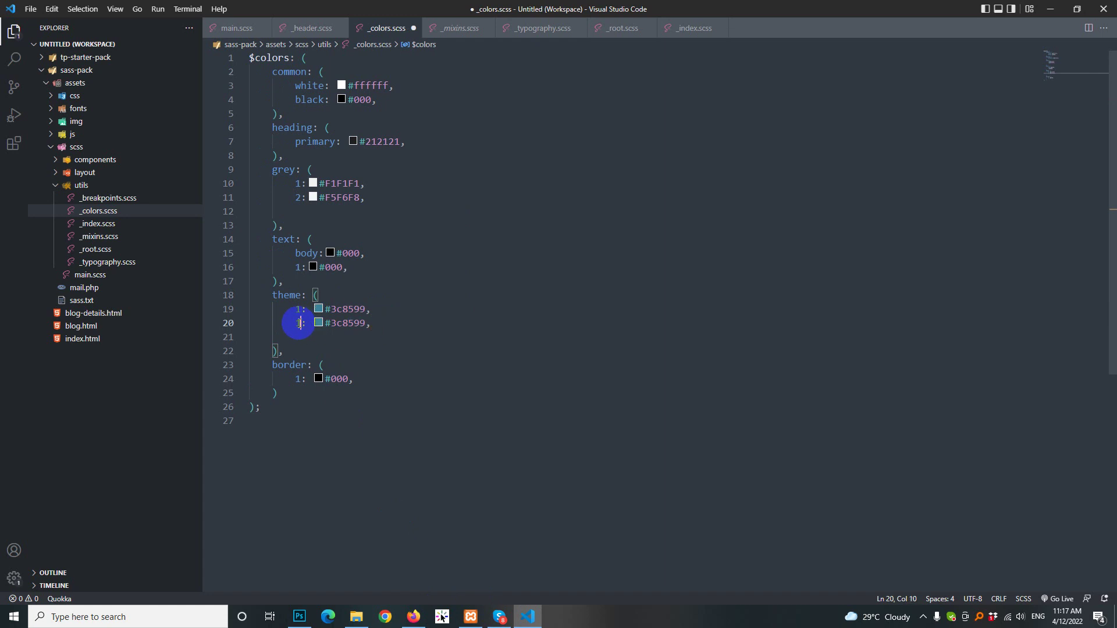
{"action": "key", "text": "ctrl+z"}
{"action": "key", "text": "ctrl+s"}
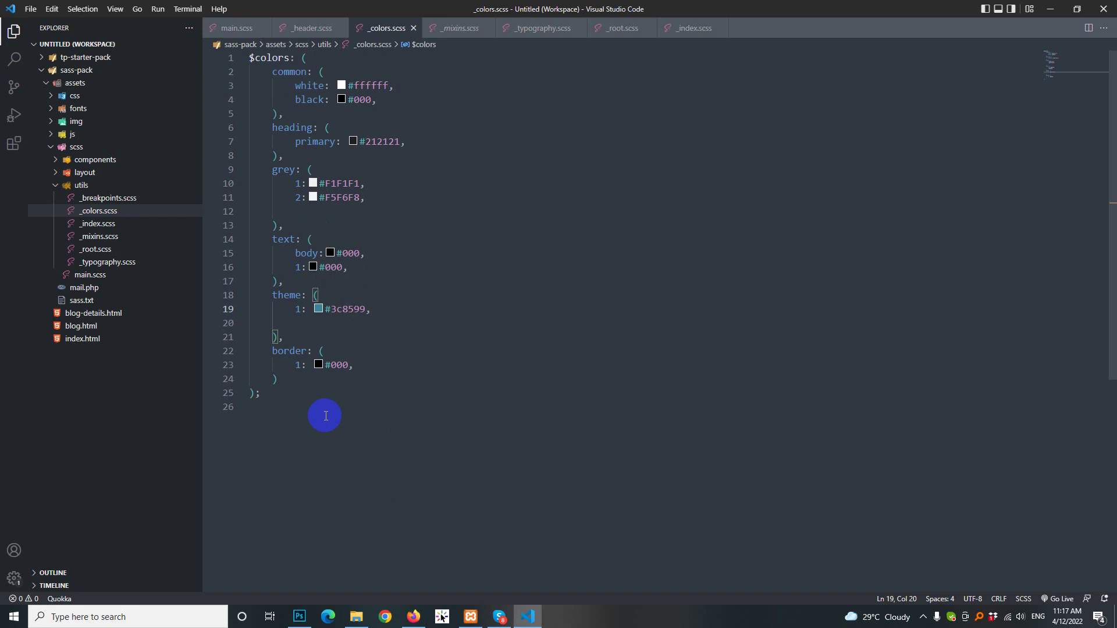
{"action": "left_click", "coordinate": [302, 306]}
{"action": "double_click", "coordinate": [300, 308]}
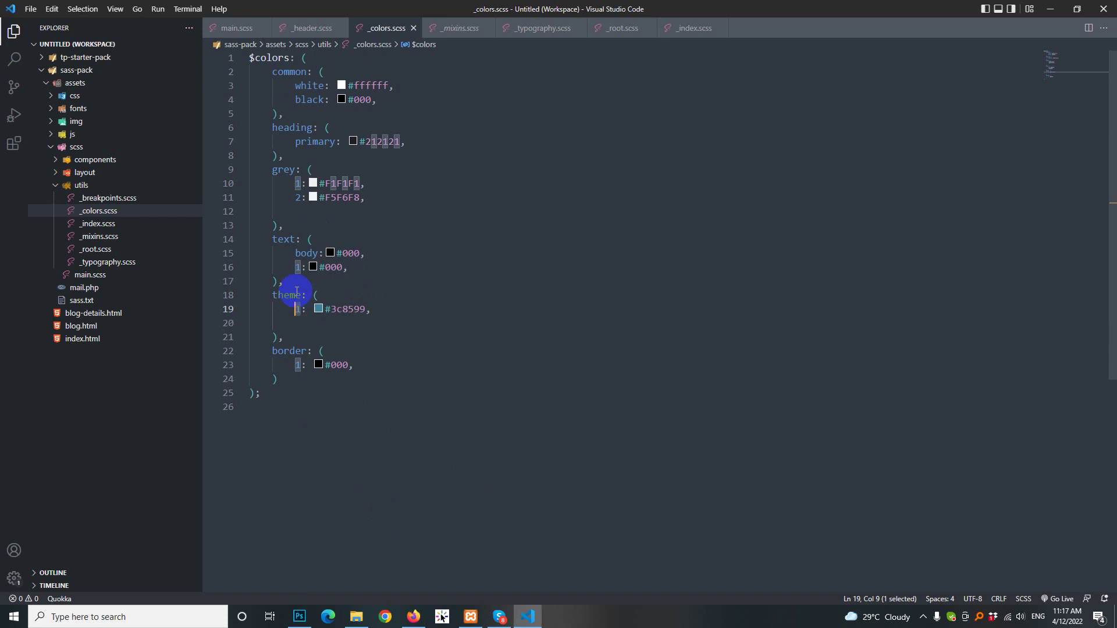
{"action": "left_click", "coordinate": [302, 265]}
{"action": "double_click", "coordinate": [297, 267]}
{"action": "left_click", "coordinate": [379, 311]}
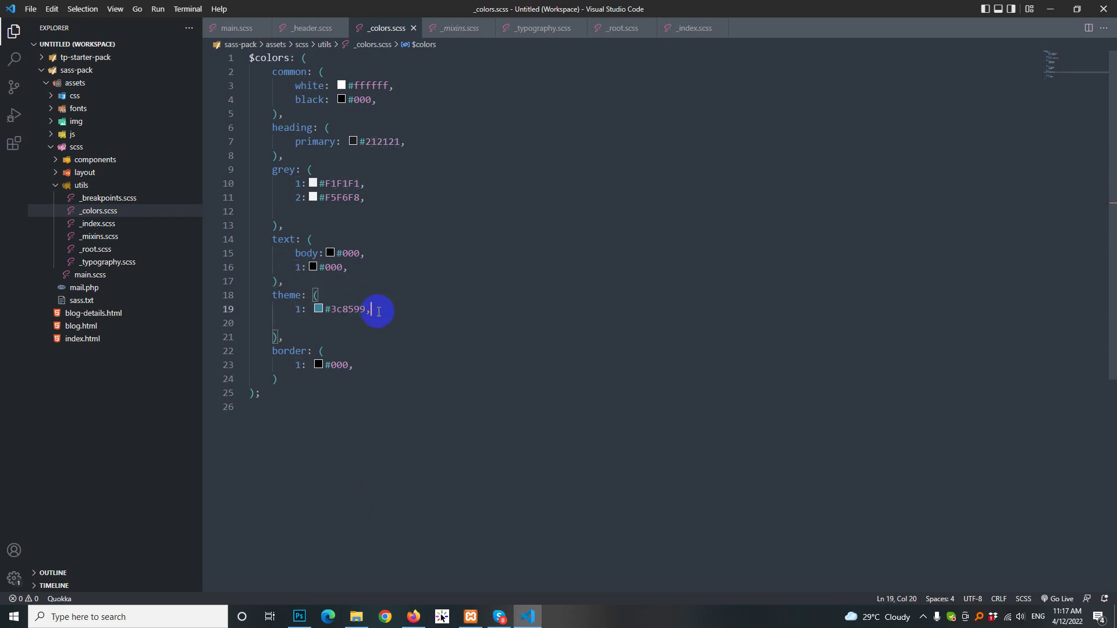
{"action": "left_click", "coordinate": [302, 308]}
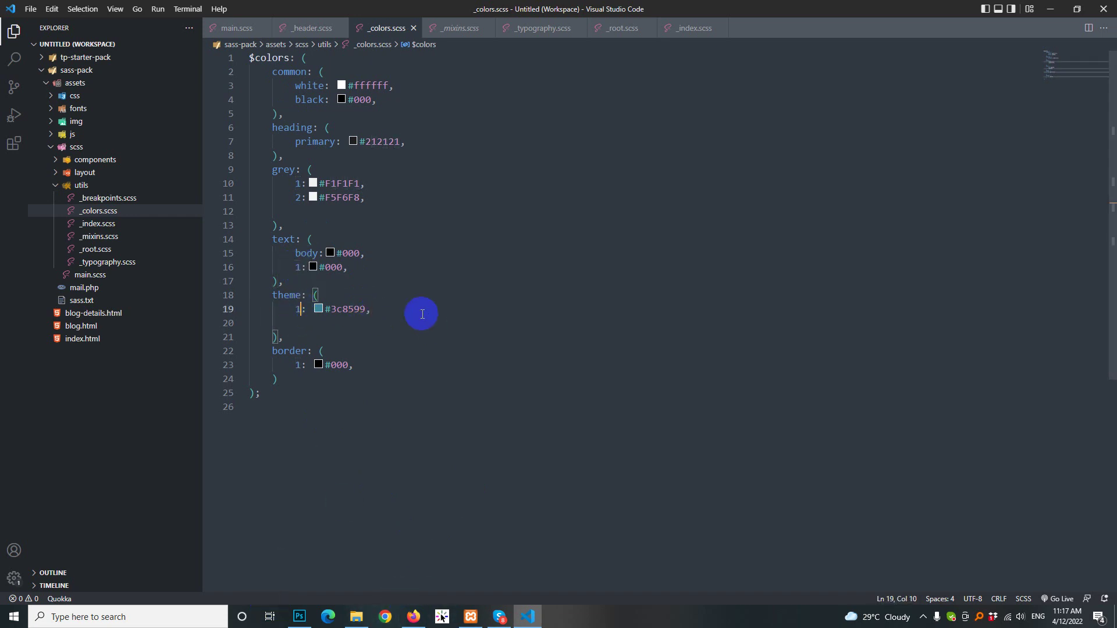
{"action": "double_click", "coordinate": [268, 57]}
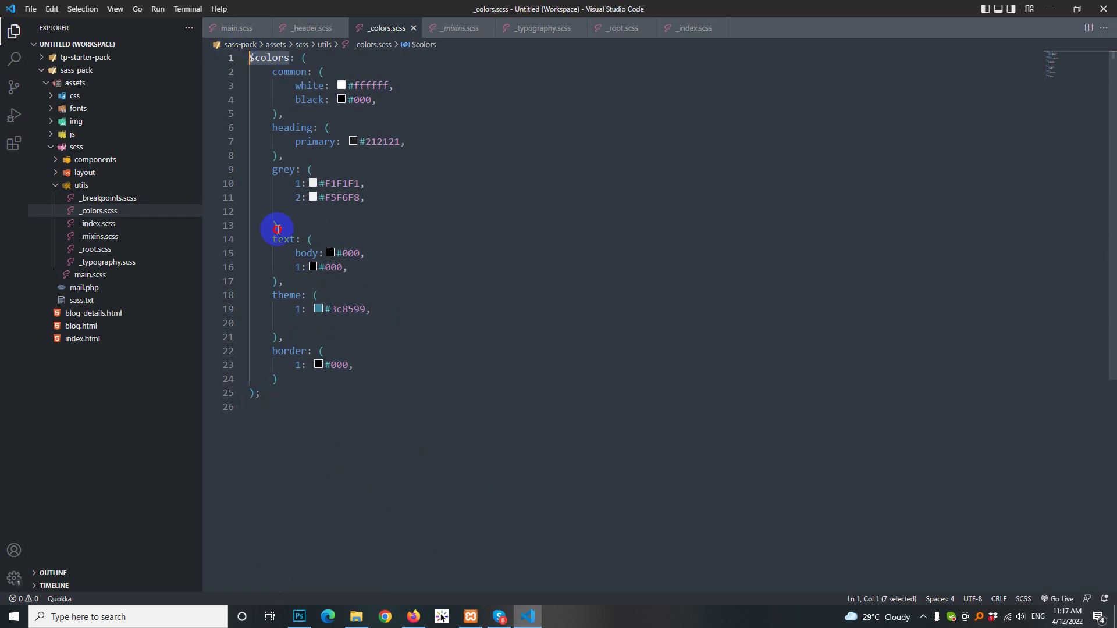
{"action": "key", "text": "ctrl+a"}
{"action": "left_click", "coordinate": [392, 308]}
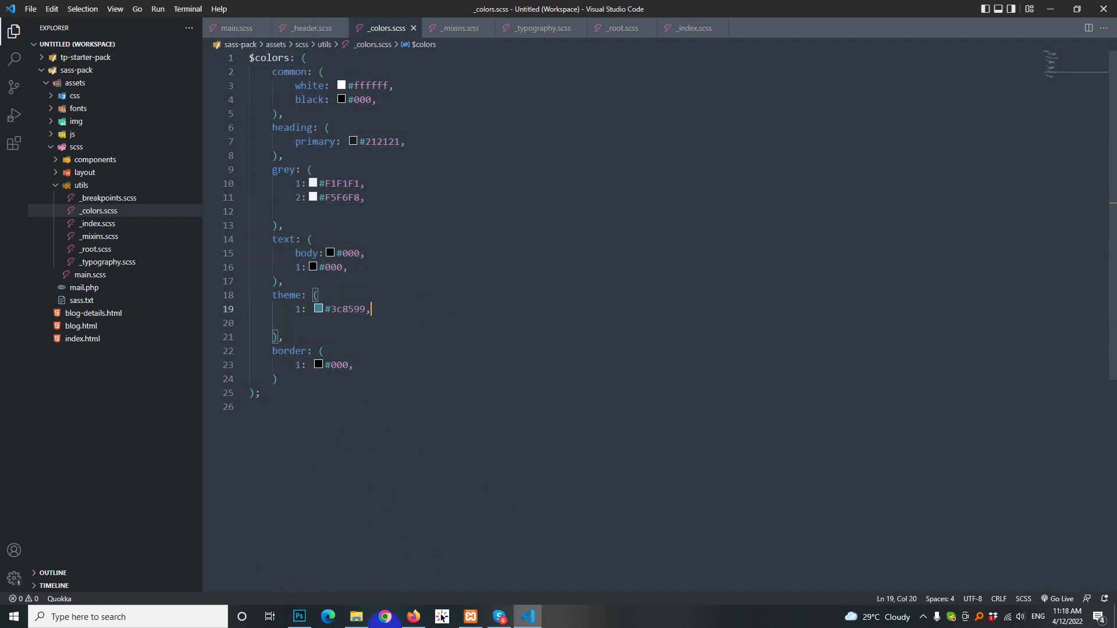
Switch to Photoshop and look up the text colour of the About Us paragraph beginning "Bandwidth has historically".
{"action": "left_click", "coordinate": [300, 617]}
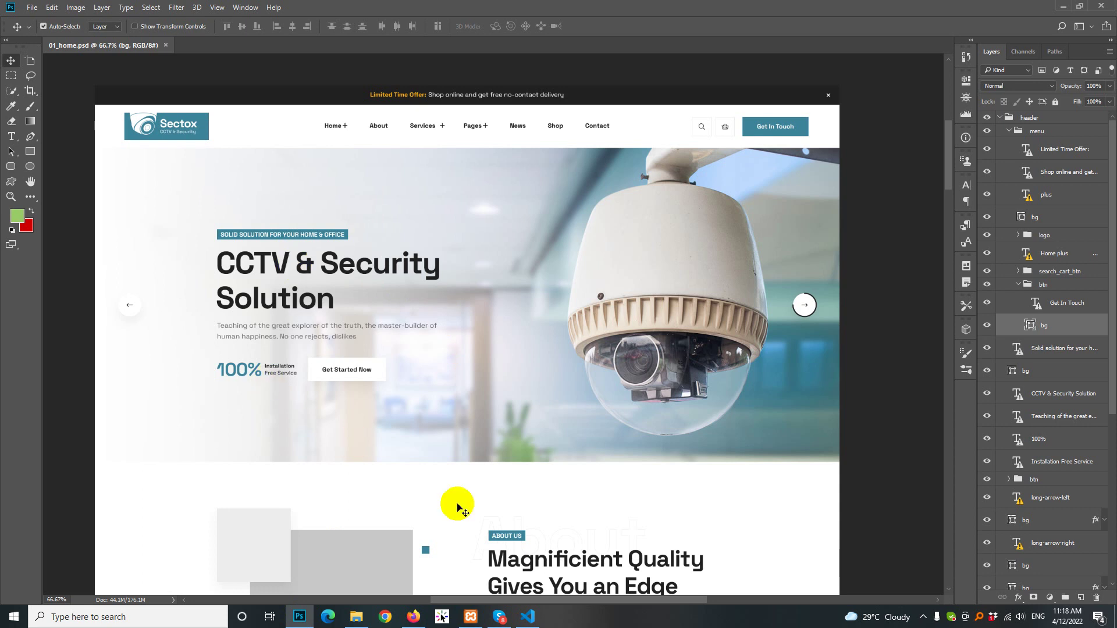
{"action": "scroll", "coordinate": [457, 507], "scroll_direction": "down", "scroll_amount": 10}
{"action": "scroll", "coordinate": [459, 407], "scroll_direction": "right", "scroll_amount": 4}
{"action": "key", "text": "t"}
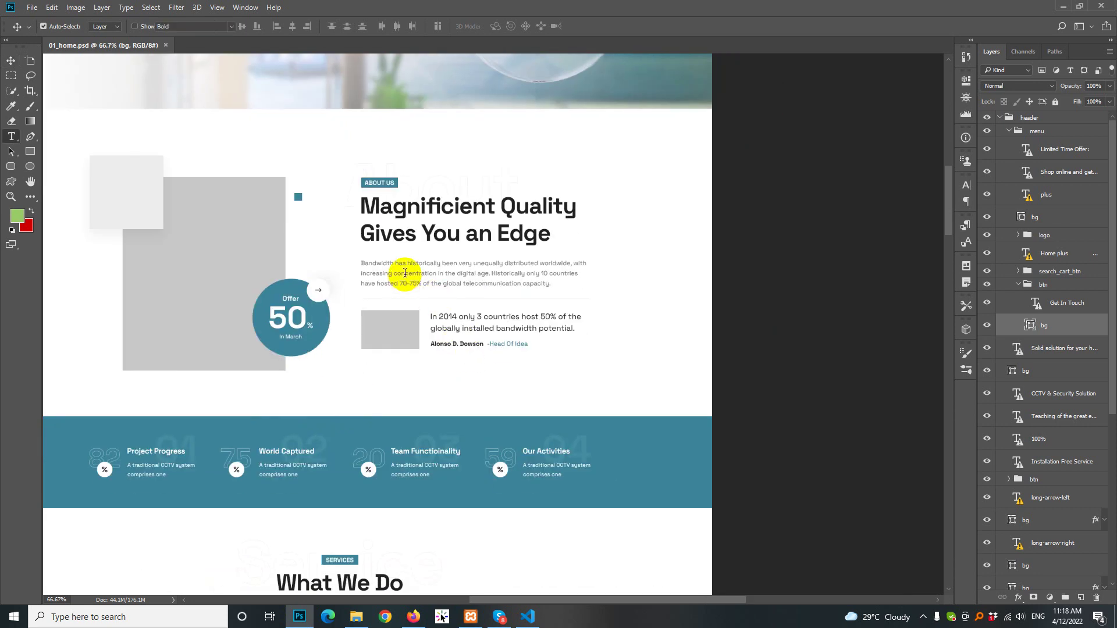
{"action": "left_click", "coordinate": [405, 273]}
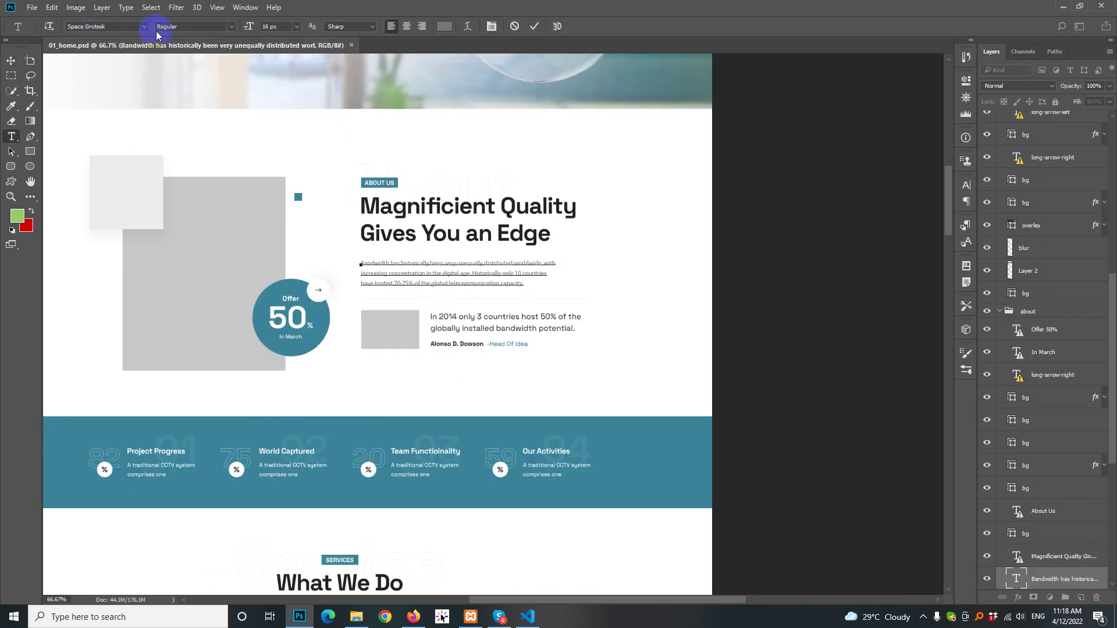
{"action": "left_click", "coordinate": [447, 29]}
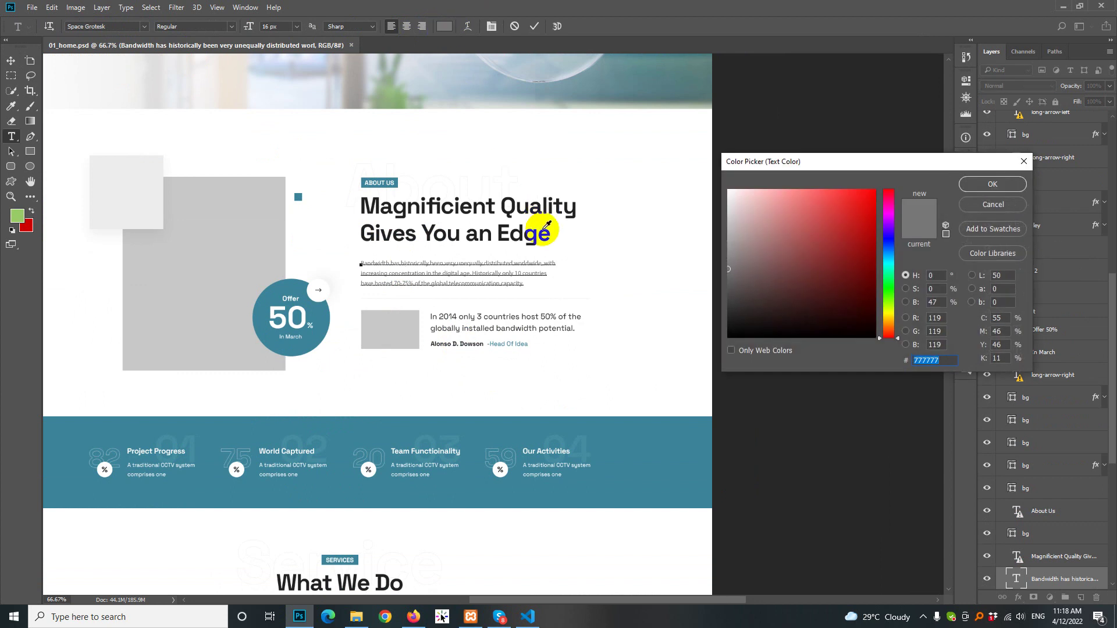
In Visual Studio Code, set the text body colour to #777777 in _colors.scss and save the file.
{"action": "left_click", "coordinate": [527, 618]}
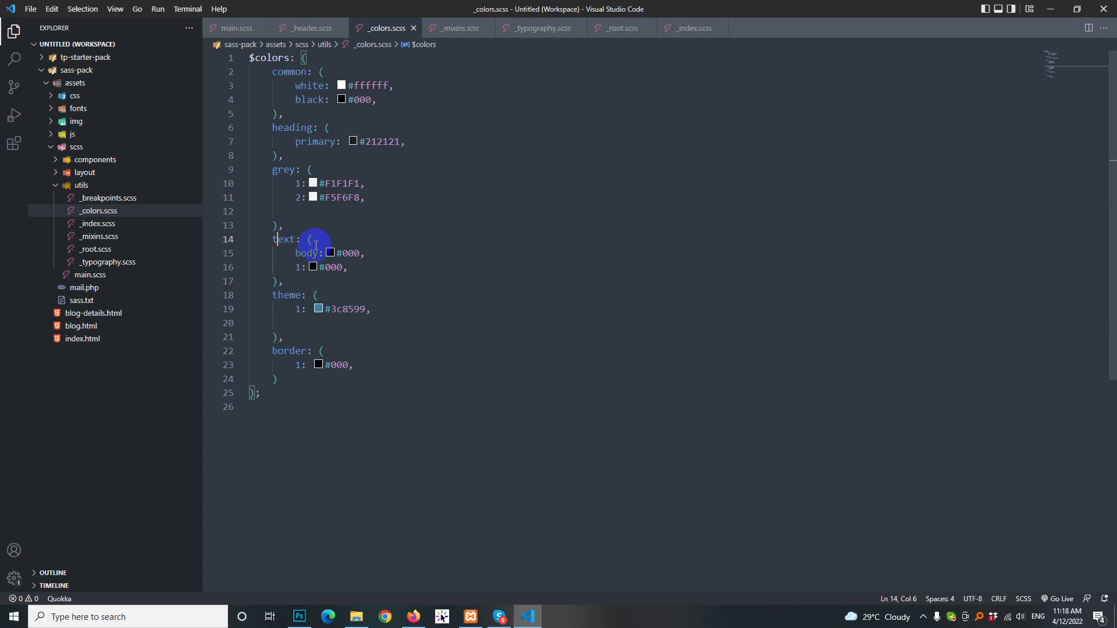
{"action": "double_click", "coordinate": [350, 253]}
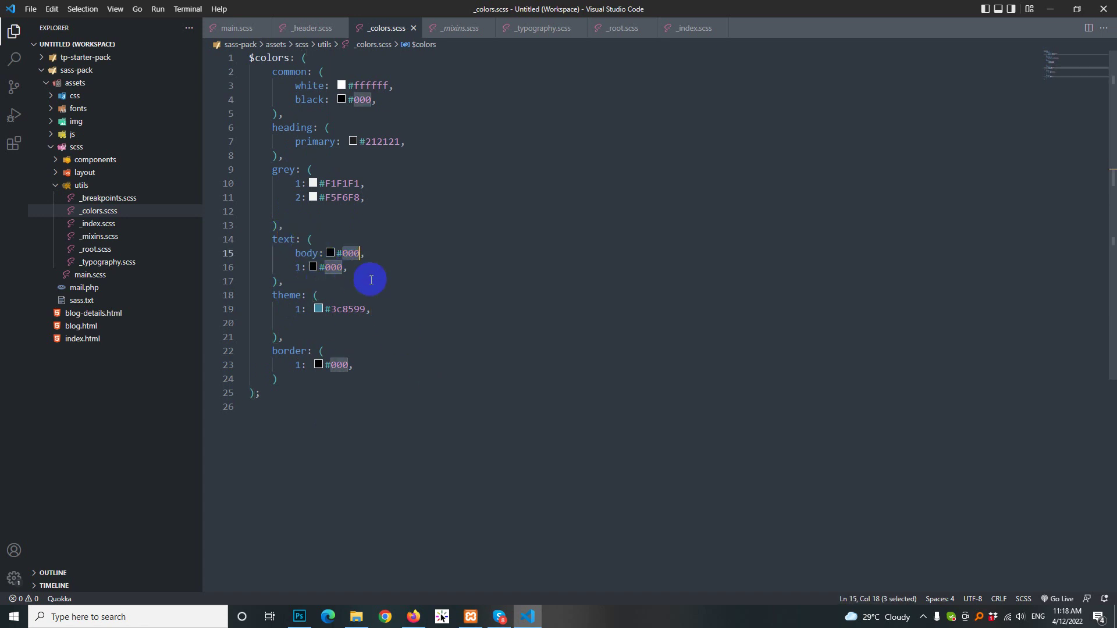
{"action": "type", "text": "777777"}
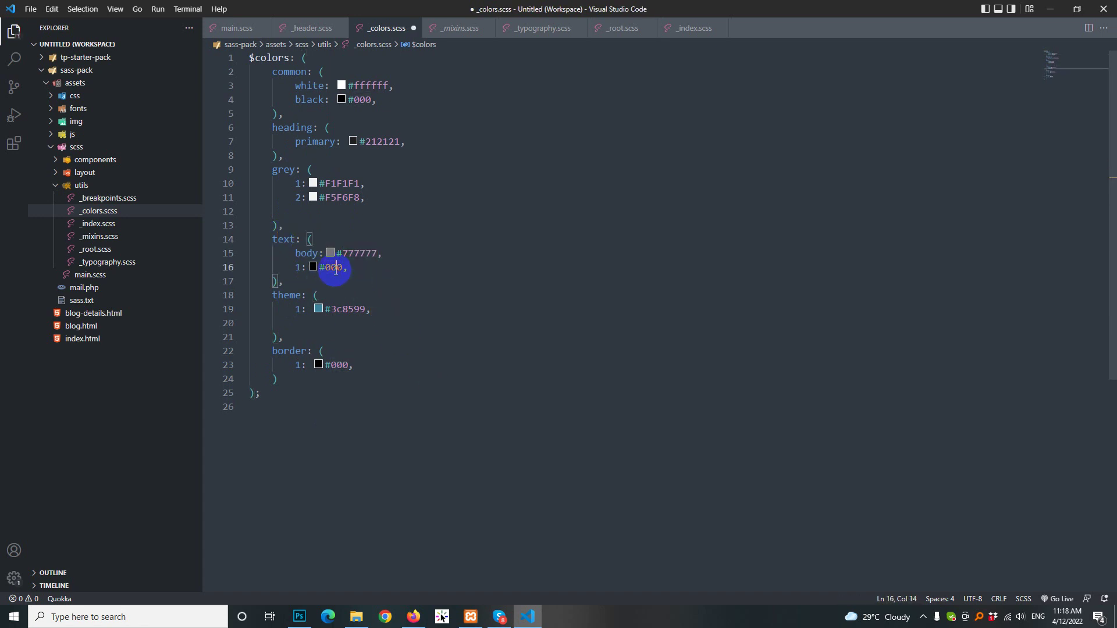
{"action": "left_click", "coordinate": [370, 269]}
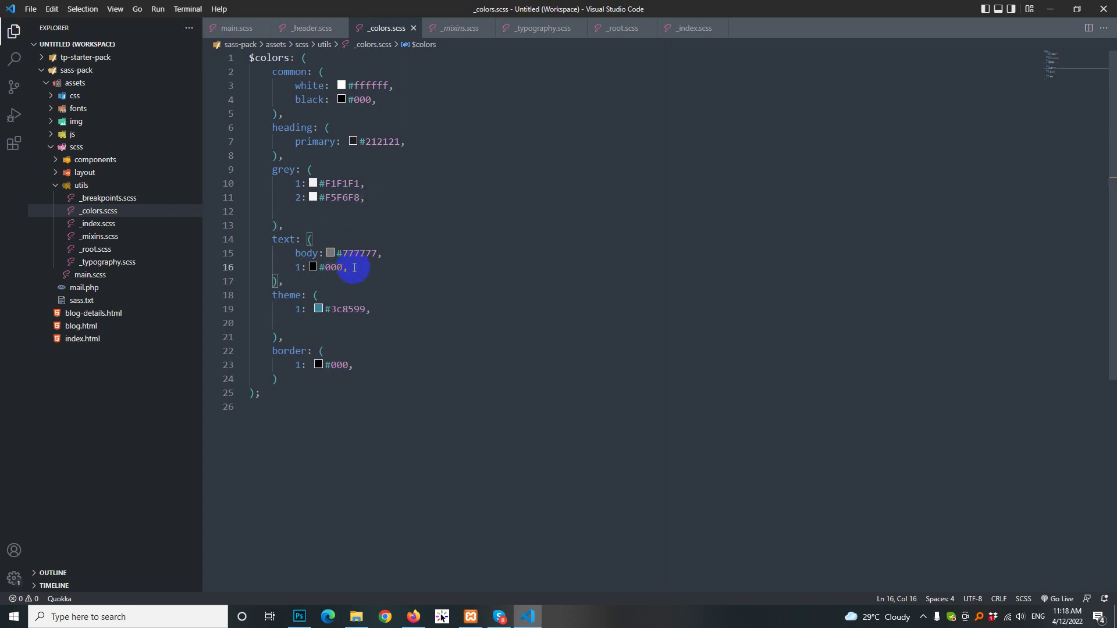
Rename the text group's key 1 to p and set its colour to #777777.
{"action": "left_click", "coordinate": [303, 266]}
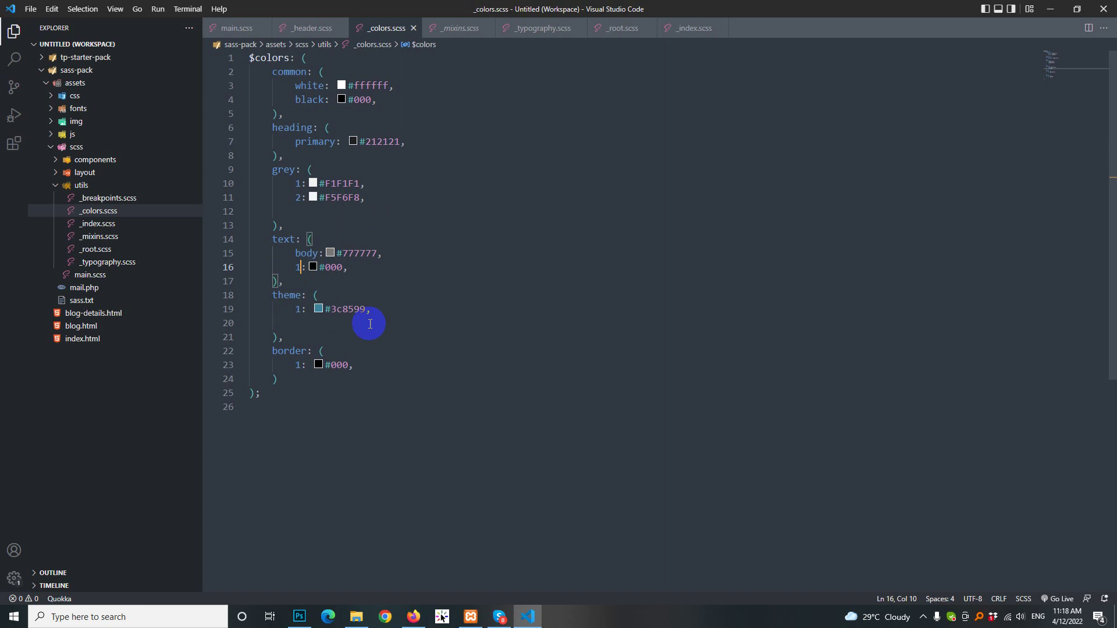
{"action": "key", "text": "BackSpace"}
{"action": "type", "text": "p"}
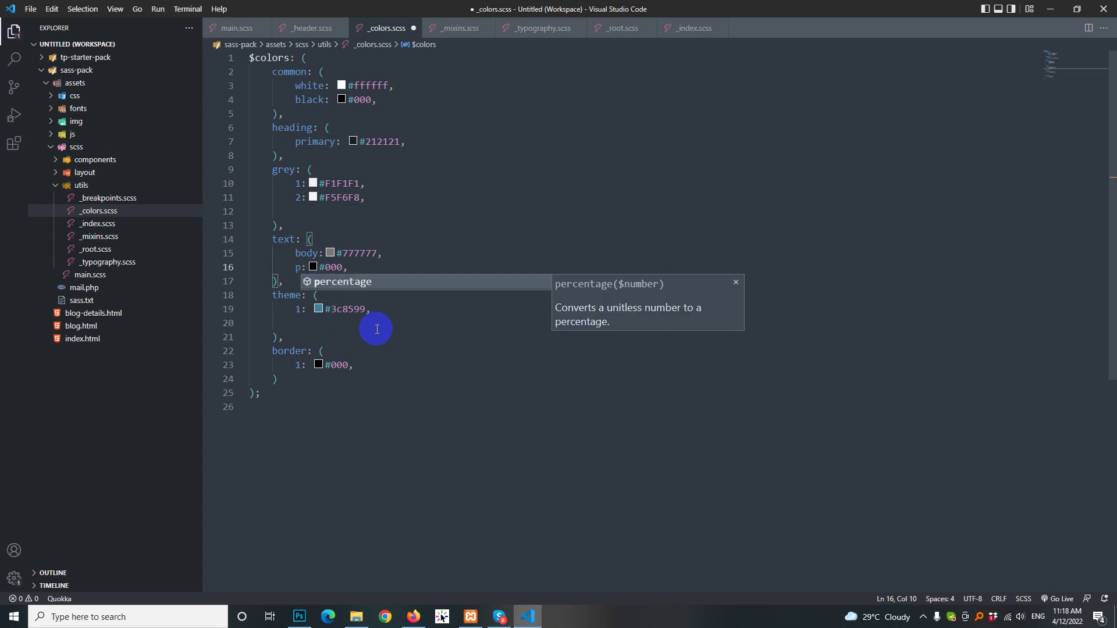
{"action": "left_click", "coordinate": [360, 263]}
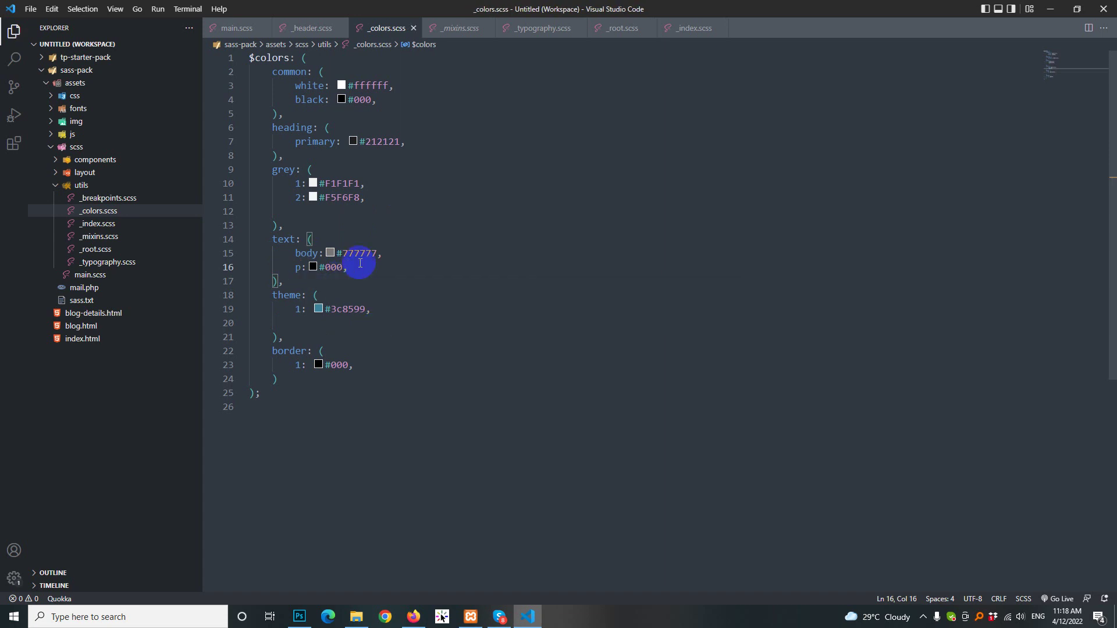
{"action": "double_click", "coordinate": [338, 268]}
{"action": "type", "text": "777777"}
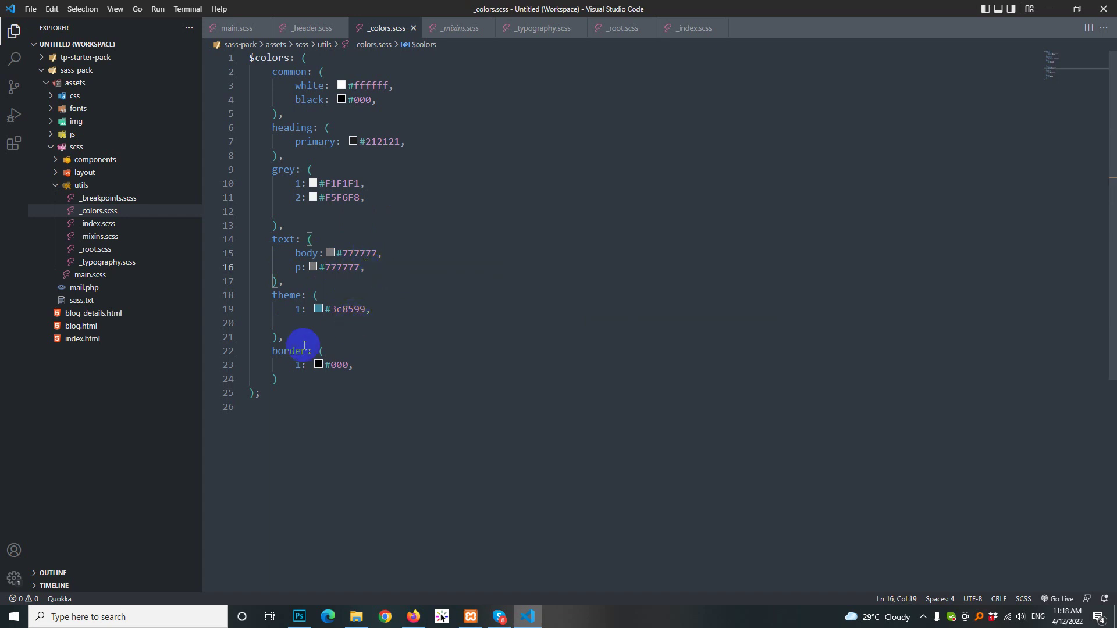
{"action": "left_click_drag", "start_coordinate": [269, 374], "coordinate": [231, 352]}
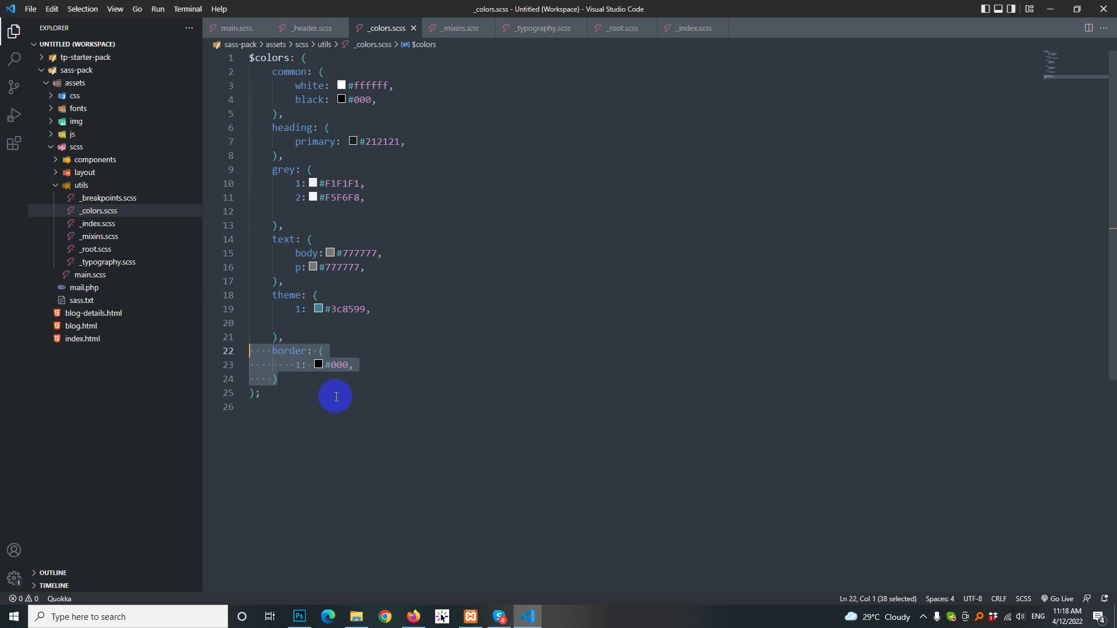
{"action": "mouse_move", "coordinate": [346, 364]}
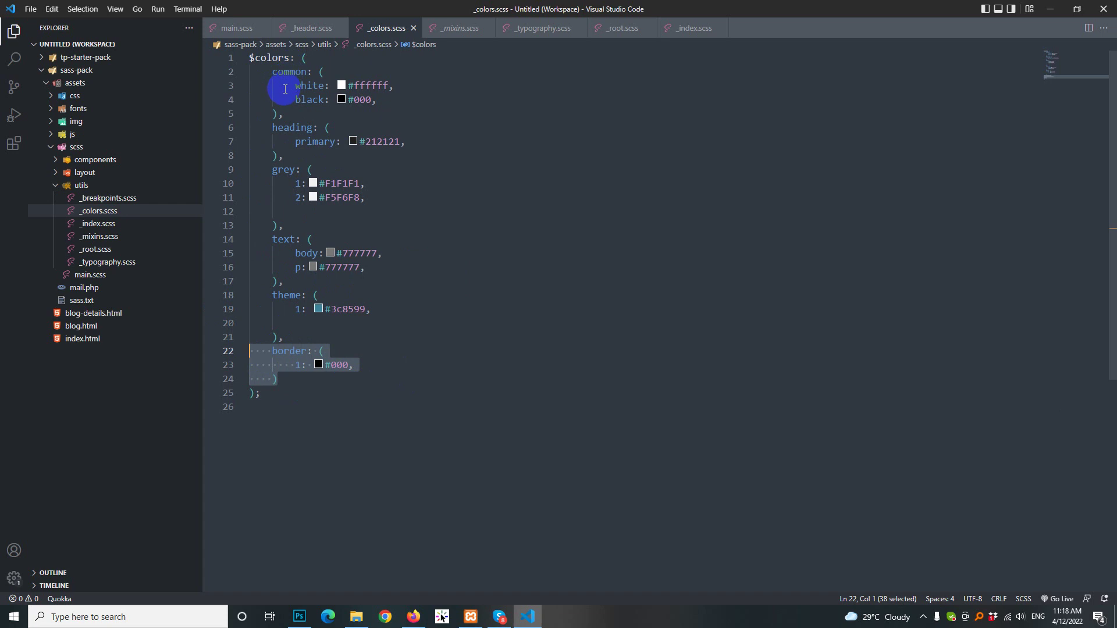
{"action": "left_click", "coordinate": [308, 87]}
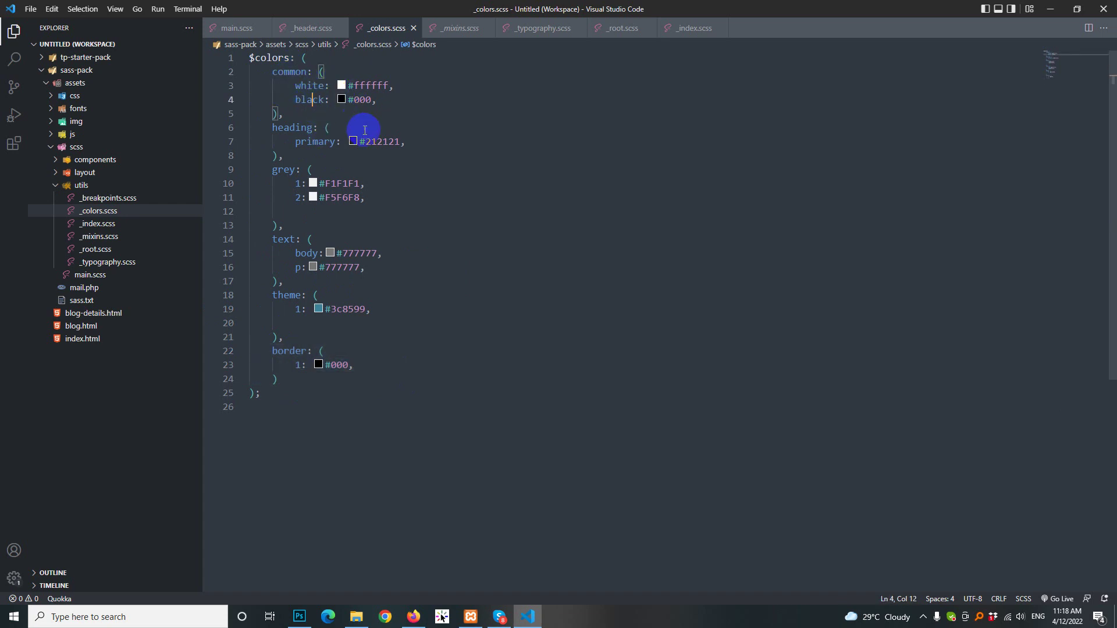
Switch to Photoshop and look up the fill colour of the dark background behind the Price & Plans section.
{"action": "left_click", "coordinate": [299, 617]}
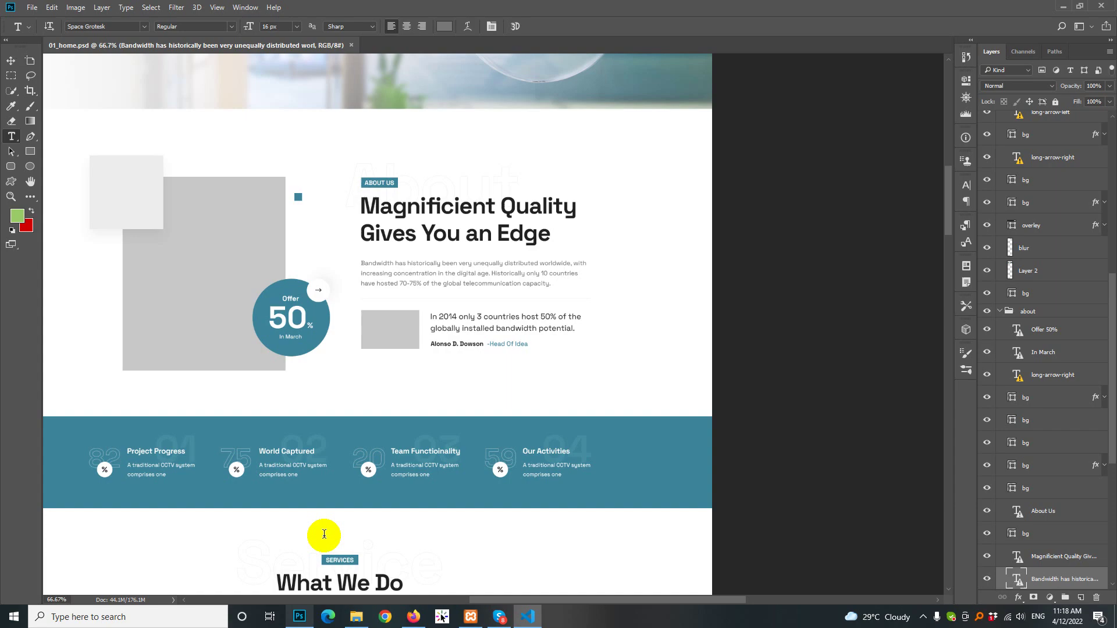
{"action": "scroll", "coordinate": [356, 291], "scroll_direction": "up", "scroll_amount": 7}
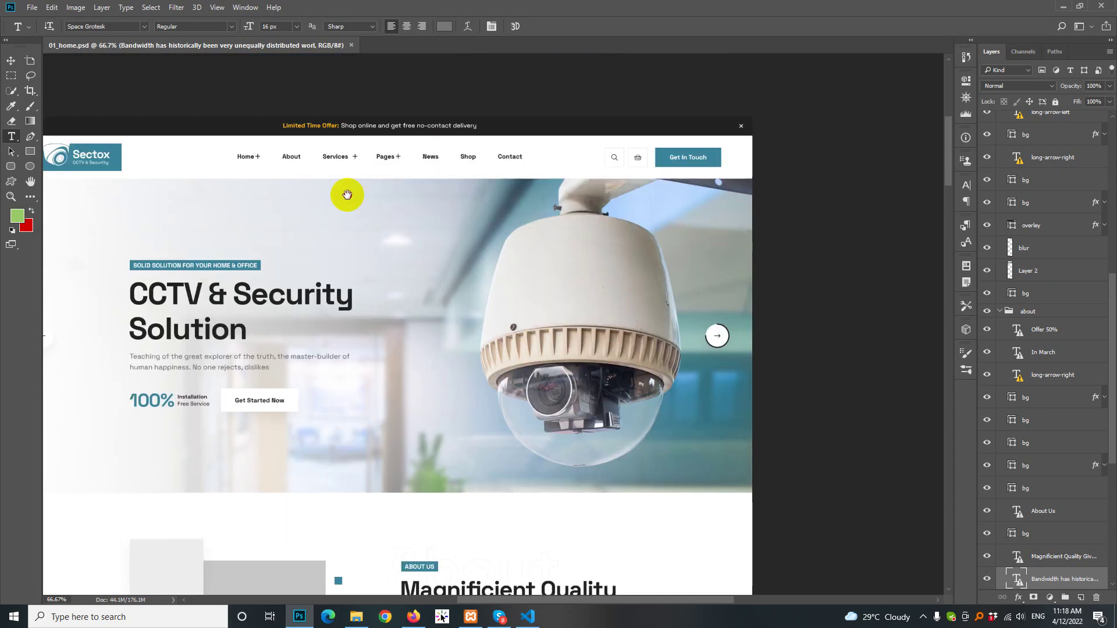
{"action": "scroll", "coordinate": [390, 303], "scroll_direction": "down", "scroll_amount": 9}
{"action": "scroll", "coordinate": [361, 411], "scroll_direction": "down", "scroll_amount": 10}
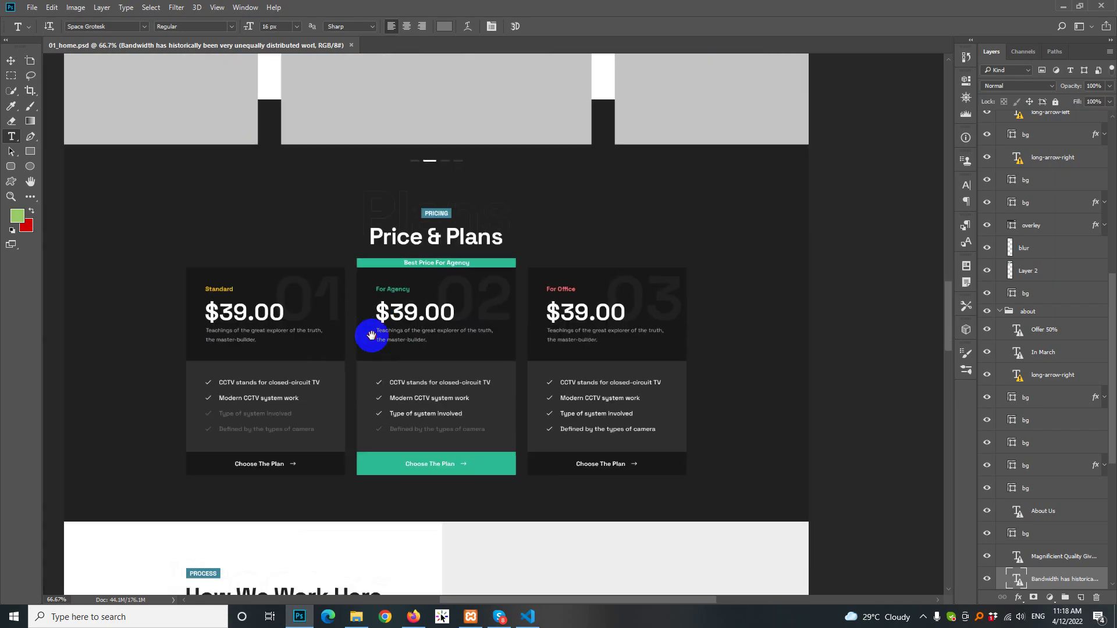
{"action": "scroll", "coordinate": [406, 280], "scroll_direction": "up", "scroll_amount": 1}
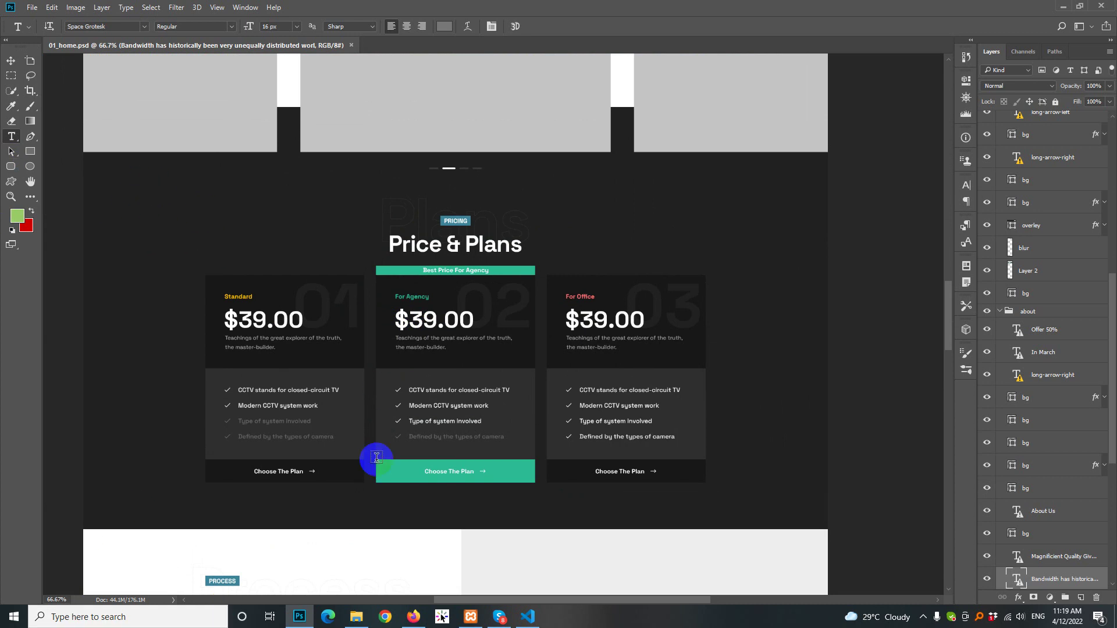
{"action": "left_click", "coordinate": [11, 62]}
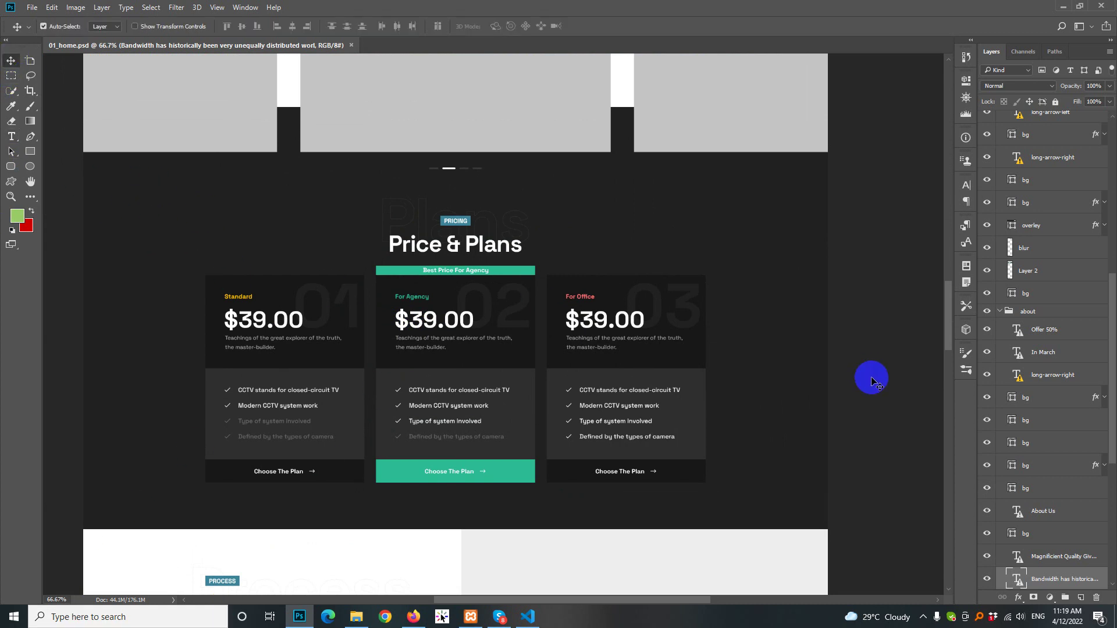
{"action": "left_click", "coordinate": [697, 199]}
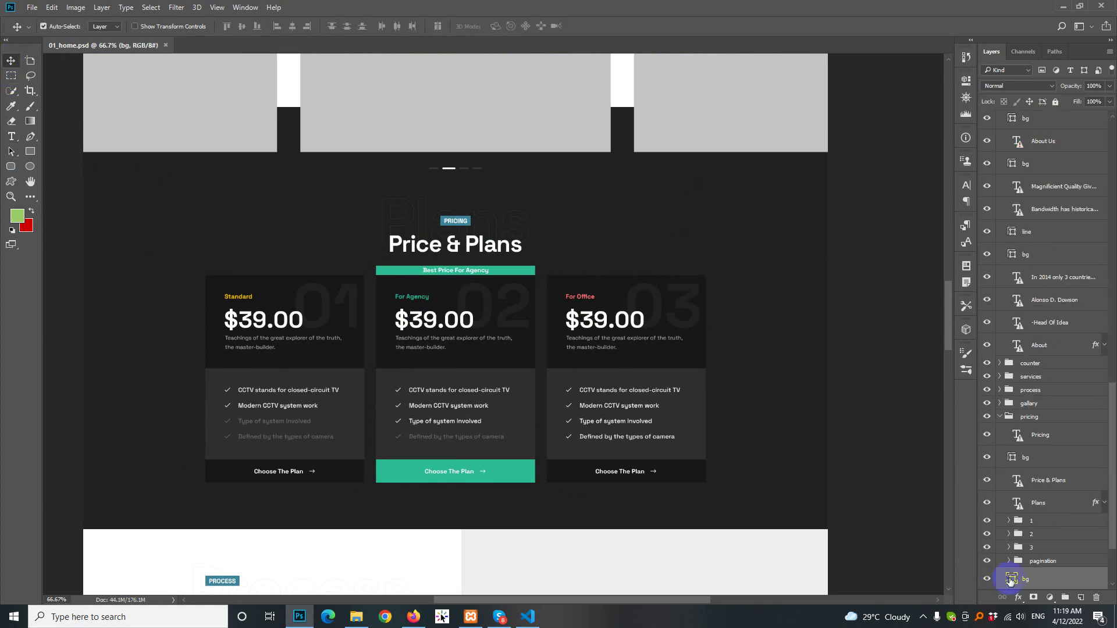
{"action": "double_click", "coordinate": [902, 463]}
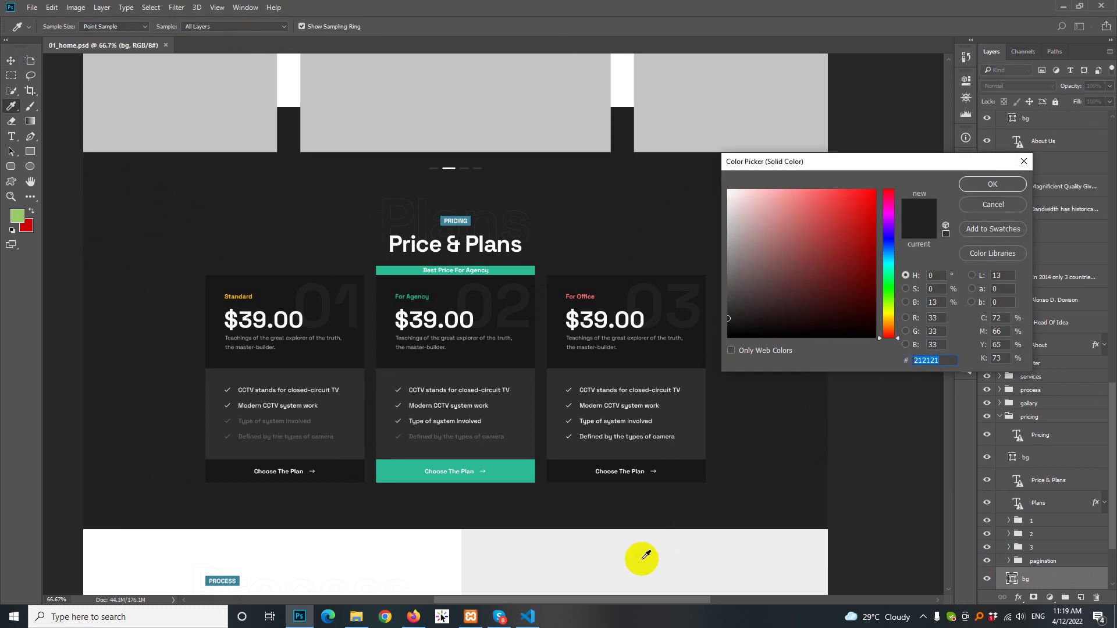
{"action": "key", "text": "Escape"}
In Visual Studio Code, set the common black colour to #212121 in _colors.scss.
{"action": "key", "text": "alt+Tab"}
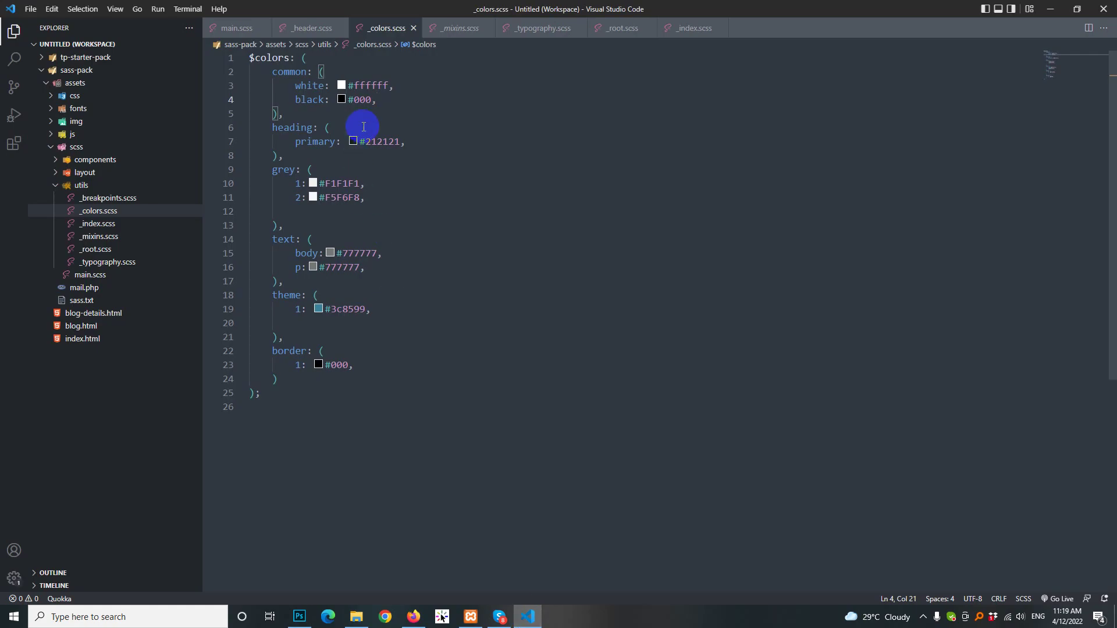
{"action": "double_click", "coordinate": [365, 100]}
{"action": "type", "text": "212121"}
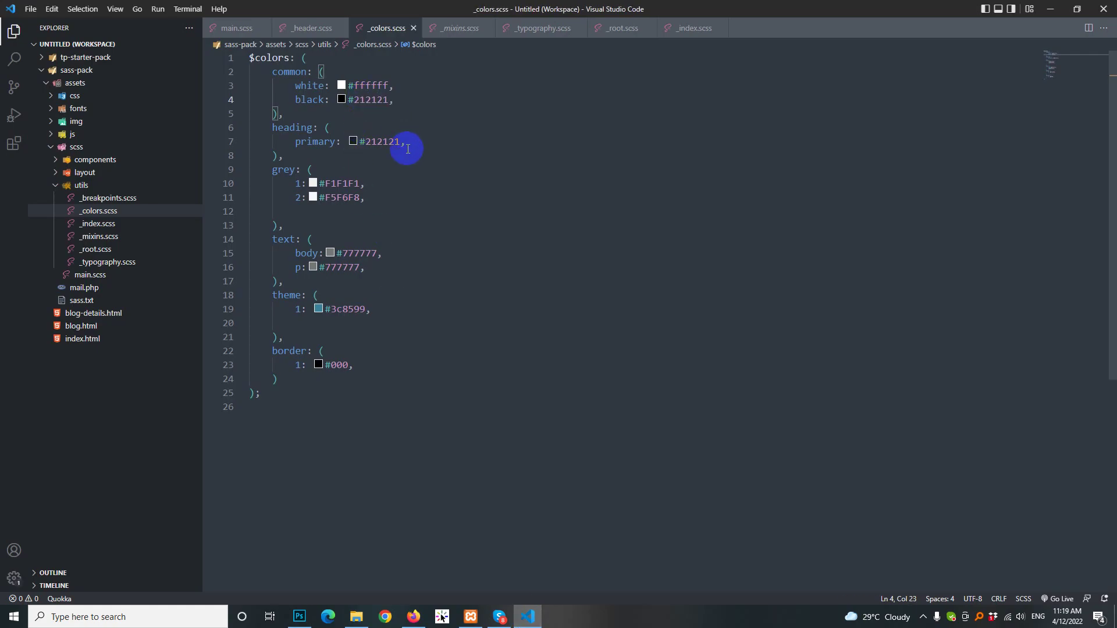
Switch to Photoshop and examine the home page design's sections, from the hero to News & Feeds, for further colours.
{"action": "left_click", "coordinate": [299, 617]}
{"action": "scroll", "coordinate": [472, 417], "scroll_direction": "down", "scroll_amount": 20}
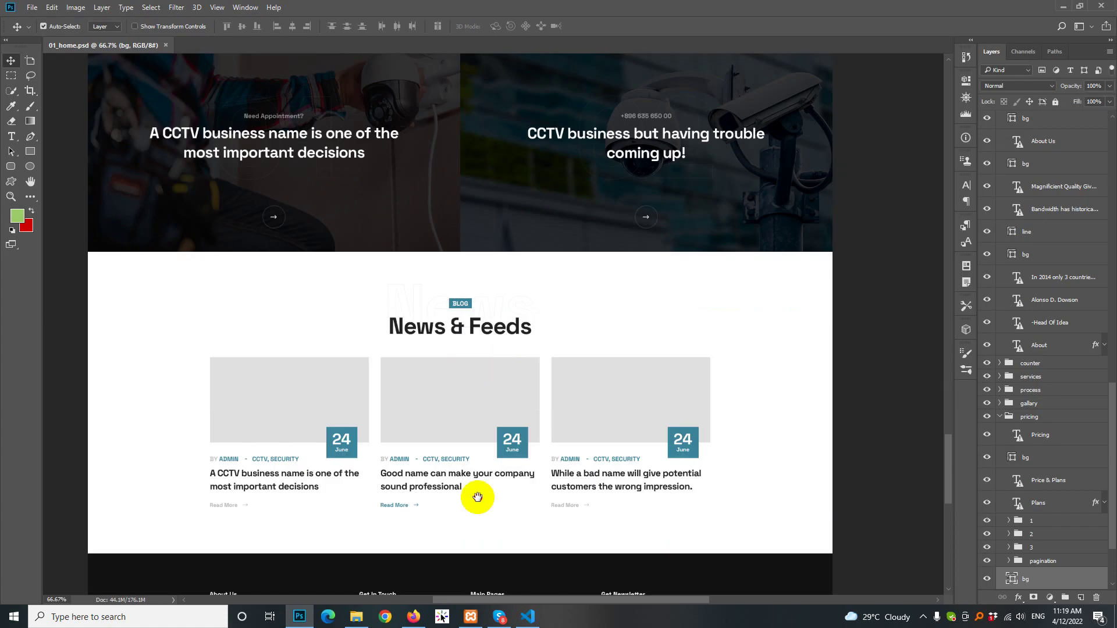
{"action": "scroll", "coordinate": [477, 494], "scroll_direction": "up", "scroll_amount": 8}
{"action": "scroll", "coordinate": [500, 325], "scroll_direction": "up", "scroll_amount": 5}
{"action": "scroll", "coordinate": [507, 392], "scroll_direction": "down", "scroll_amount": 14}
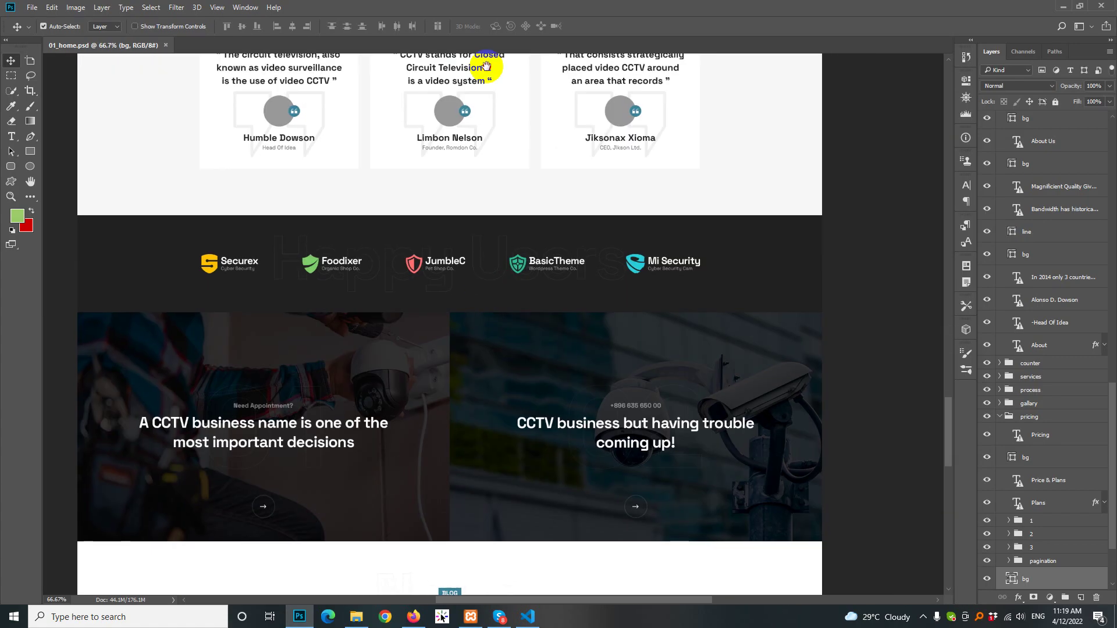
{"action": "scroll", "coordinate": [444, 254], "scroll_direction": "up", "scroll_amount": 18}
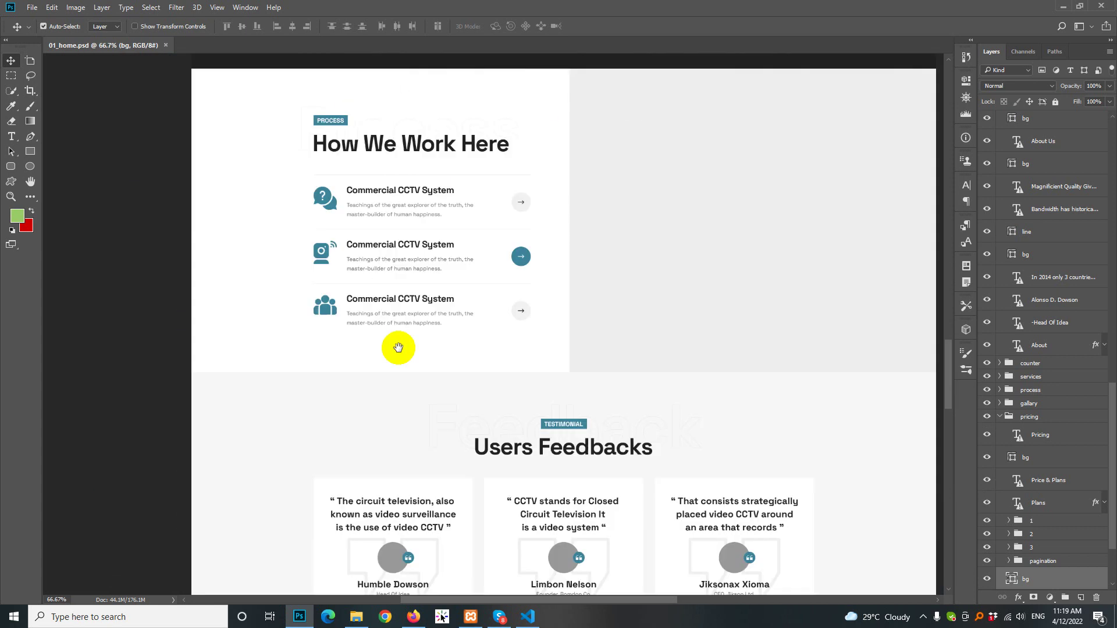
{"action": "scroll", "coordinate": [404, 212], "scroll_direction": "down", "scroll_amount": 3}
{"action": "scroll", "coordinate": [379, 292], "scroll_direction": "up", "scroll_amount": 16}
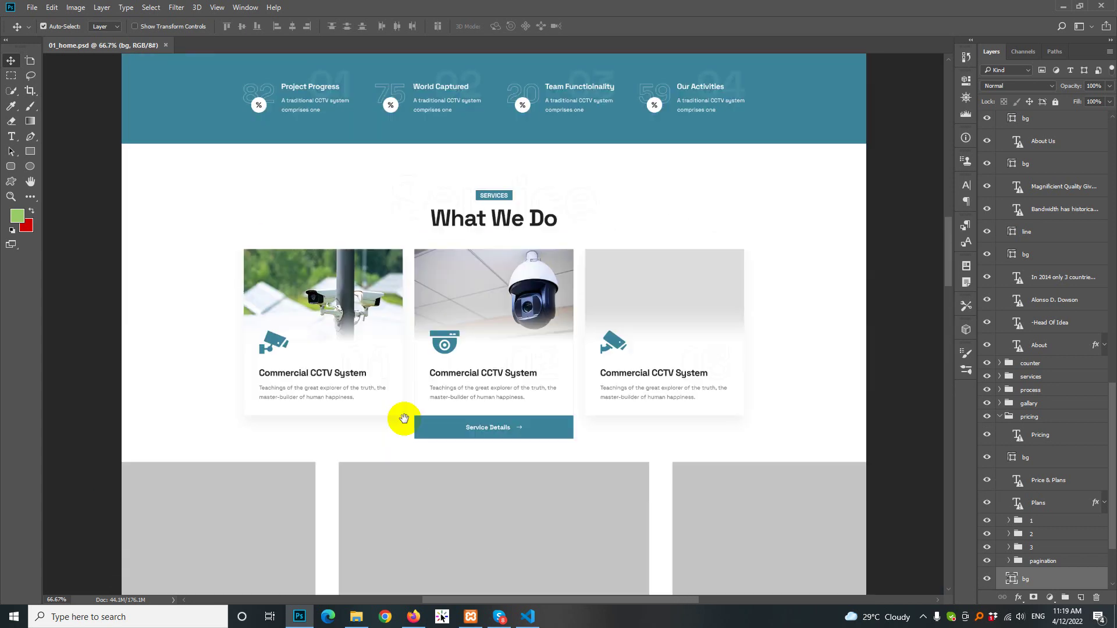
{"action": "scroll", "coordinate": [404, 410], "scroll_direction": "up", "scroll_amount": 10}
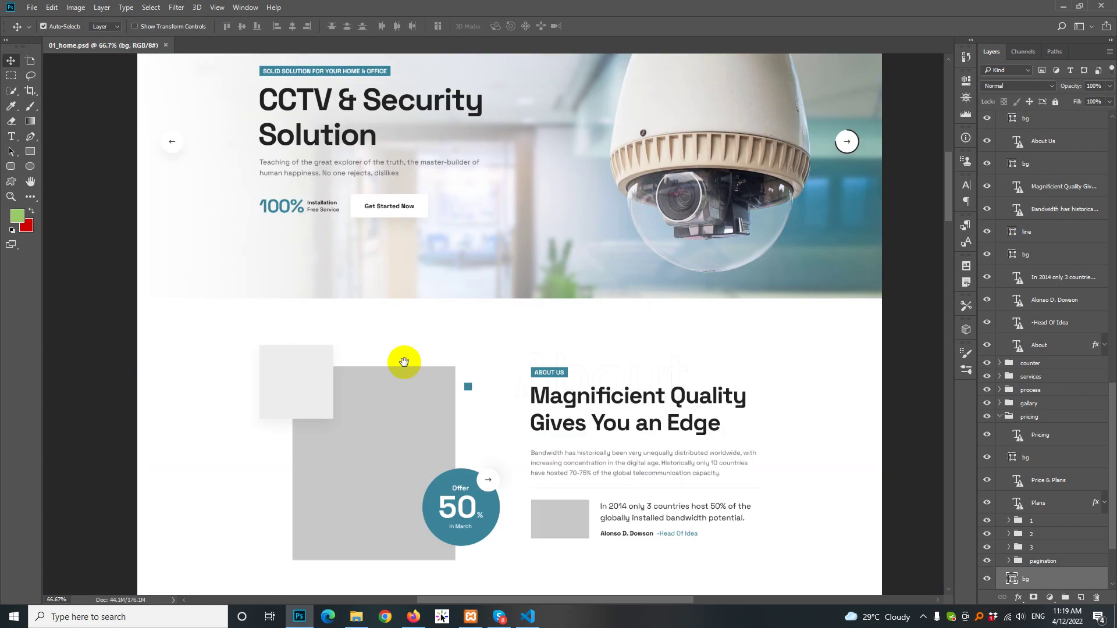
{"action": "scroll", "coordinate": [382, 262], "scroll_direction": "down", "scroll_amount": 5}
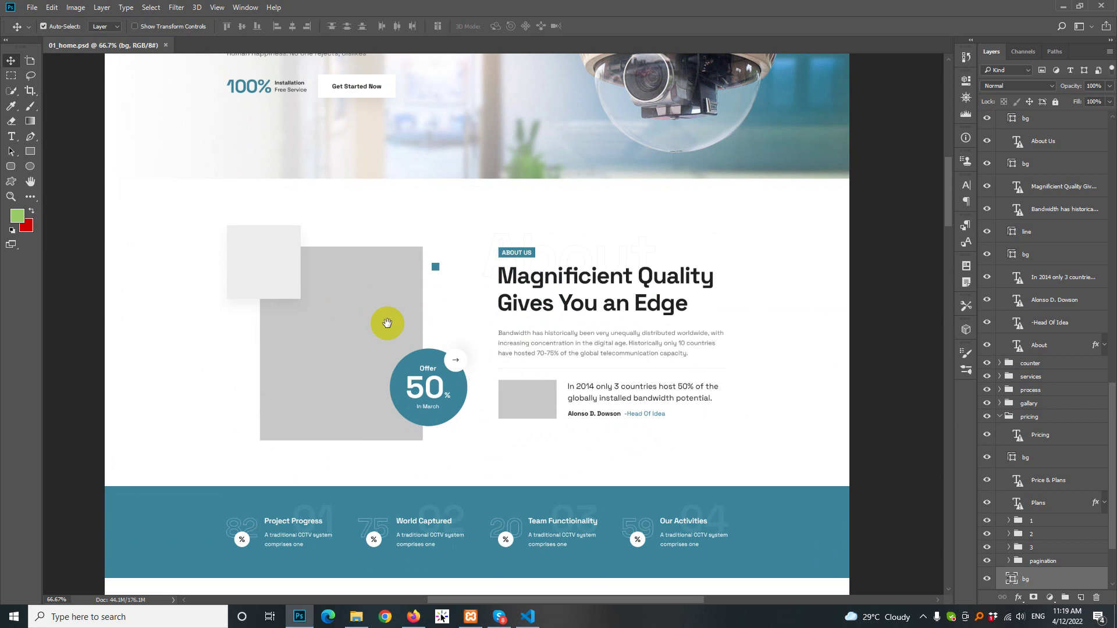
{"action": "scroll", "coordinate": [387, 323], "scroll_direction": "down", "scroll_amount": 8}
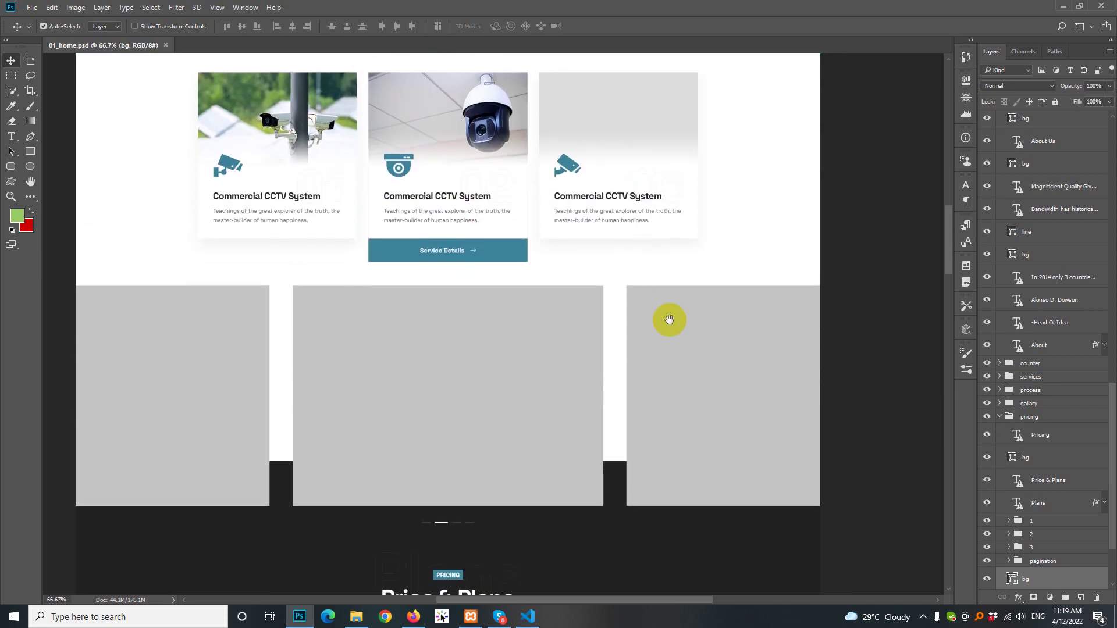